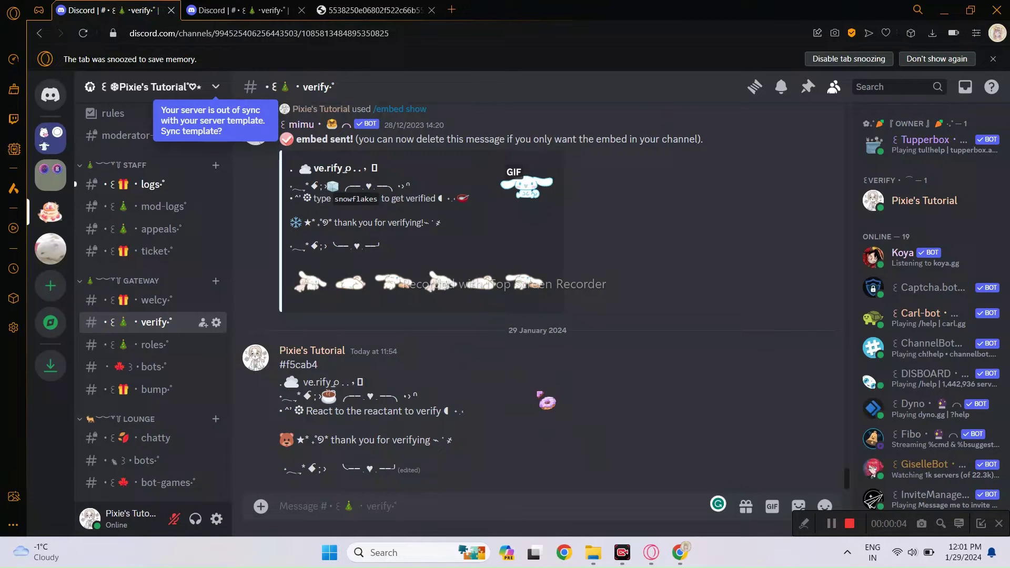
Step: View the mimu bot's profile from its earlier embed message in the verify channel and close it
scroll(526, 294, up, 3)
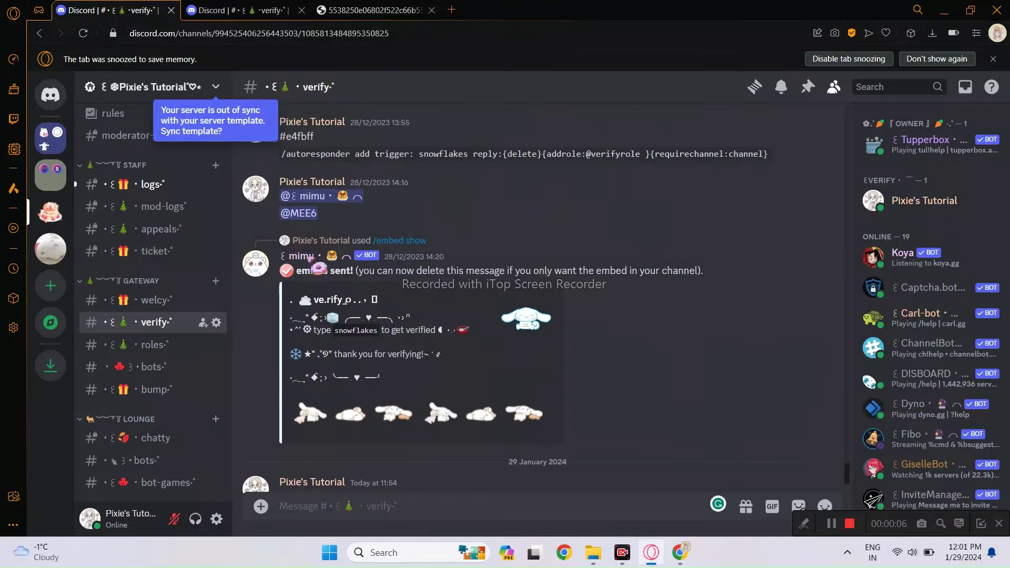
click(309, 257)
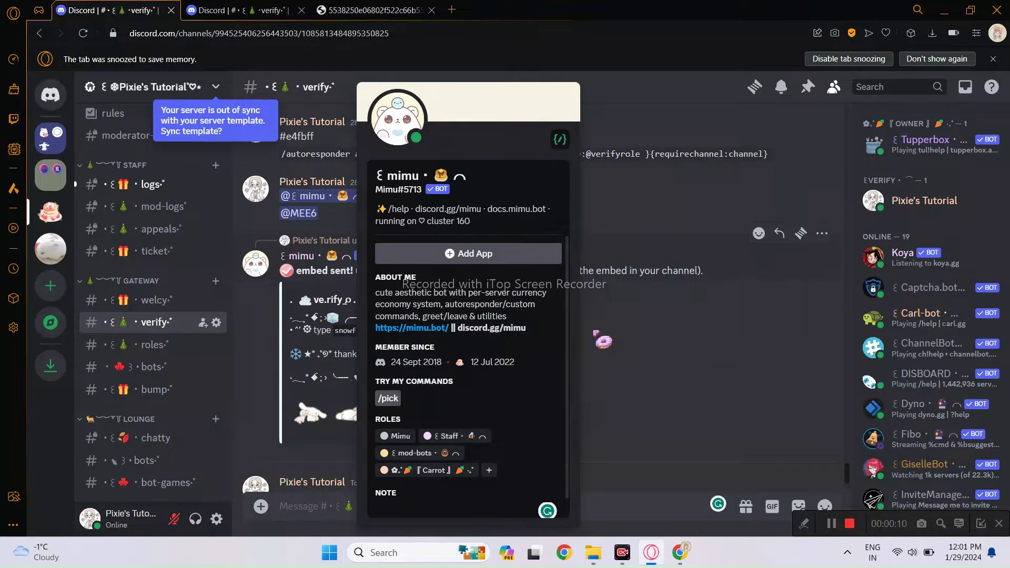
key(Escape)
scroll(362, 160, down, 3)
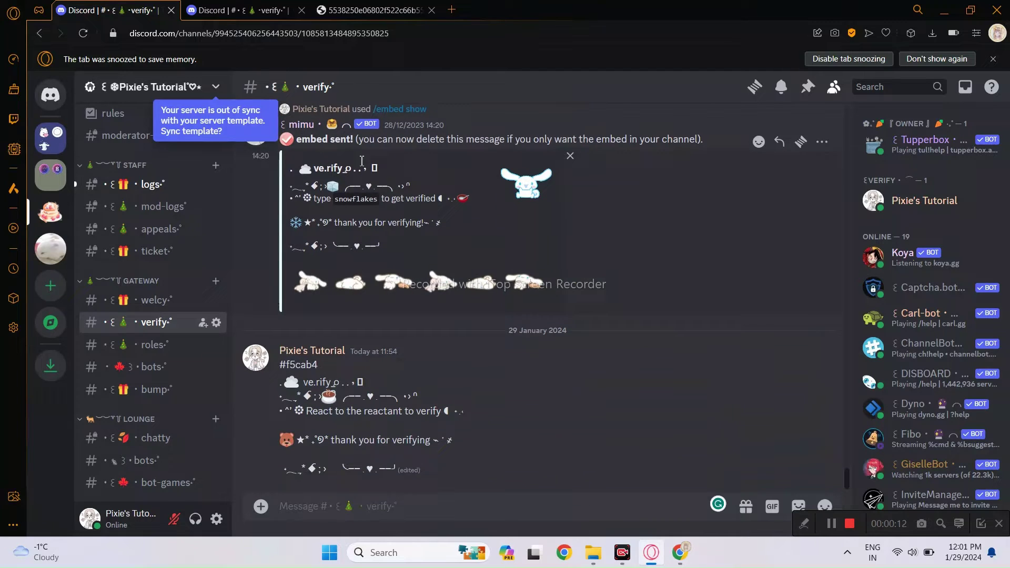
Step: In the server's role settings, turn off displaying members separately from online members for the verify role and save the change
click(198, 87)
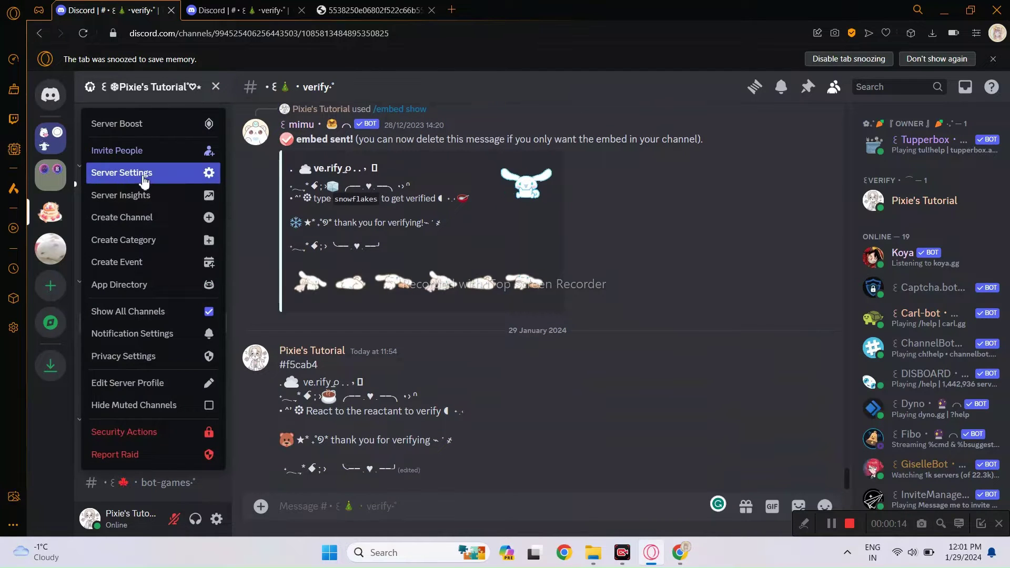
click(143, 179)
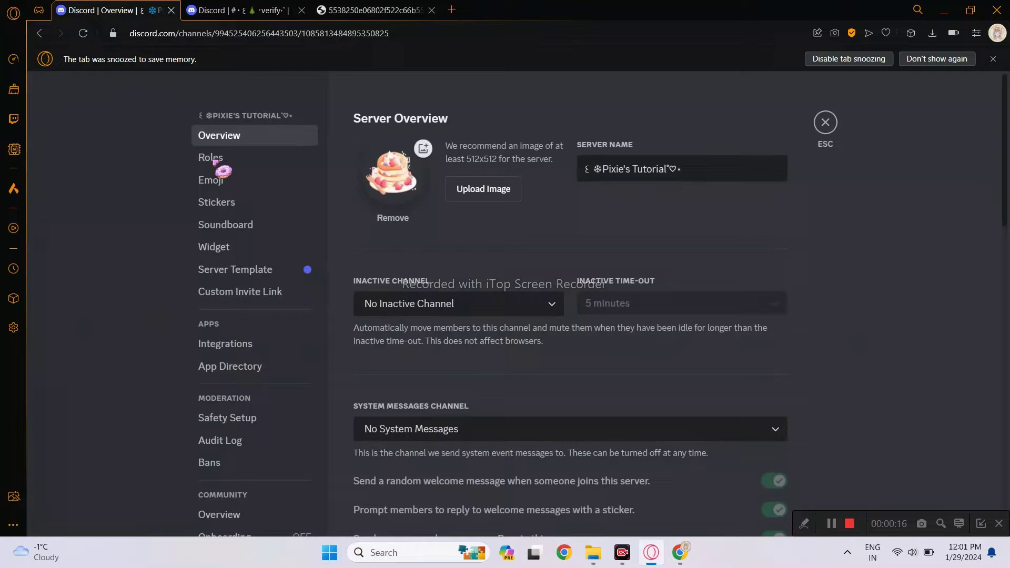
click(213, 159)
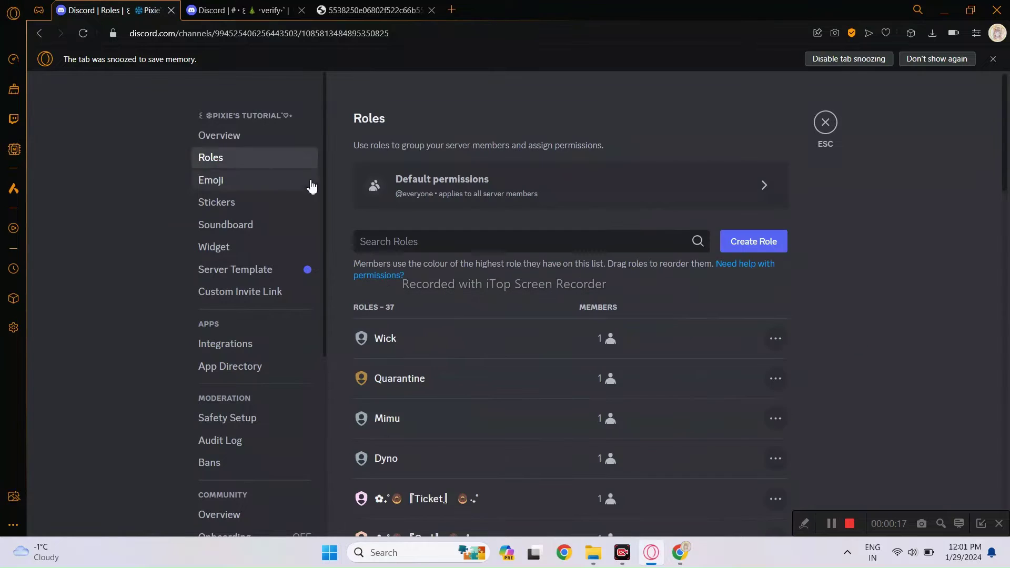
click(443, 377)
scroll(444, 358, down, 6)
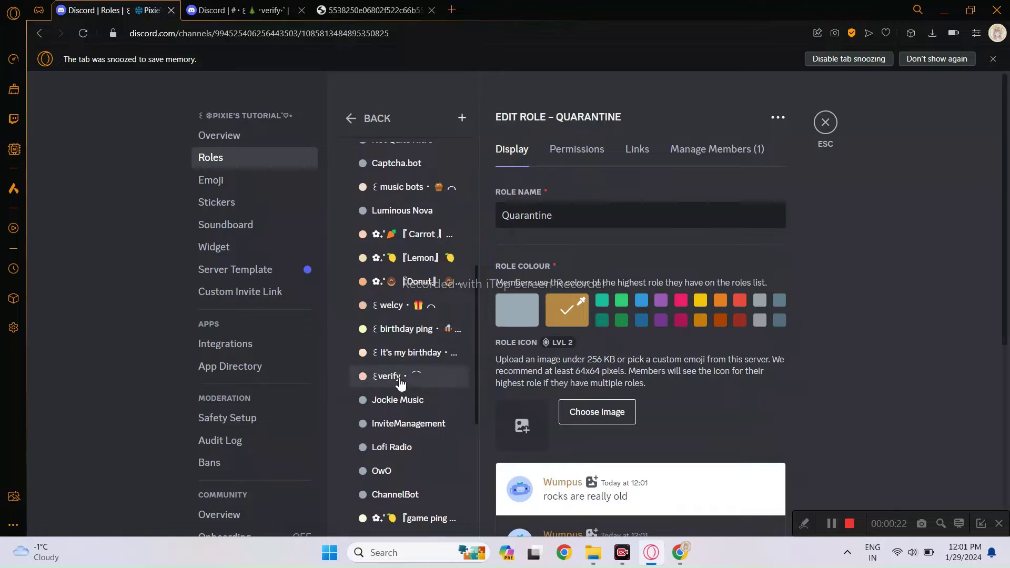
click(401, 377)
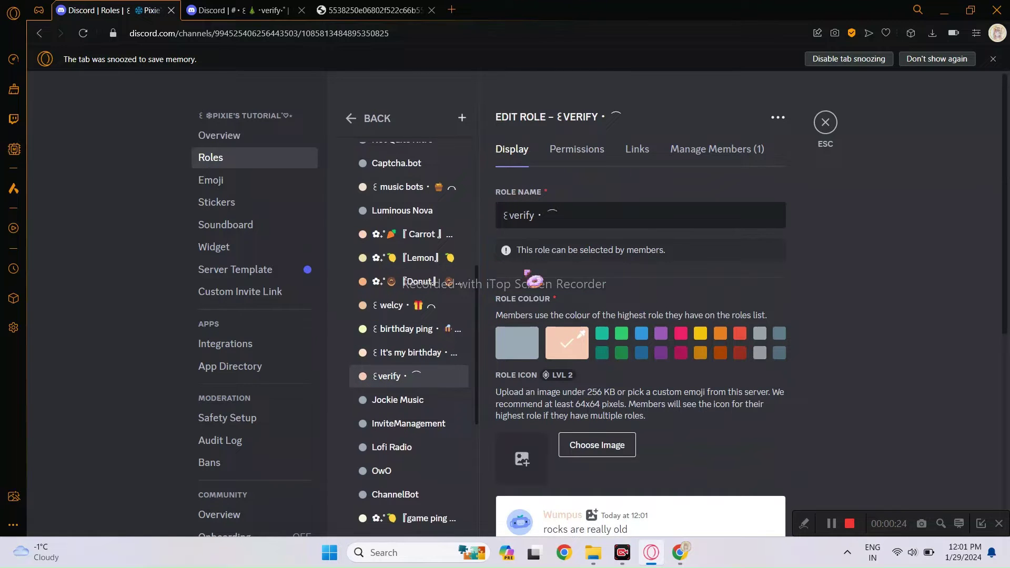
scroll(586, 361, down, 5)
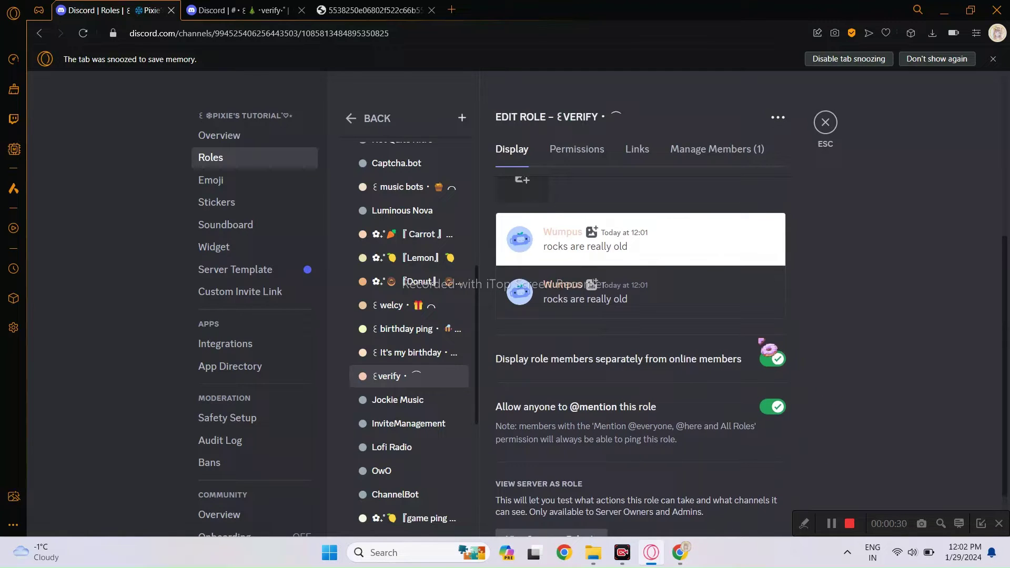
click(781, 366)
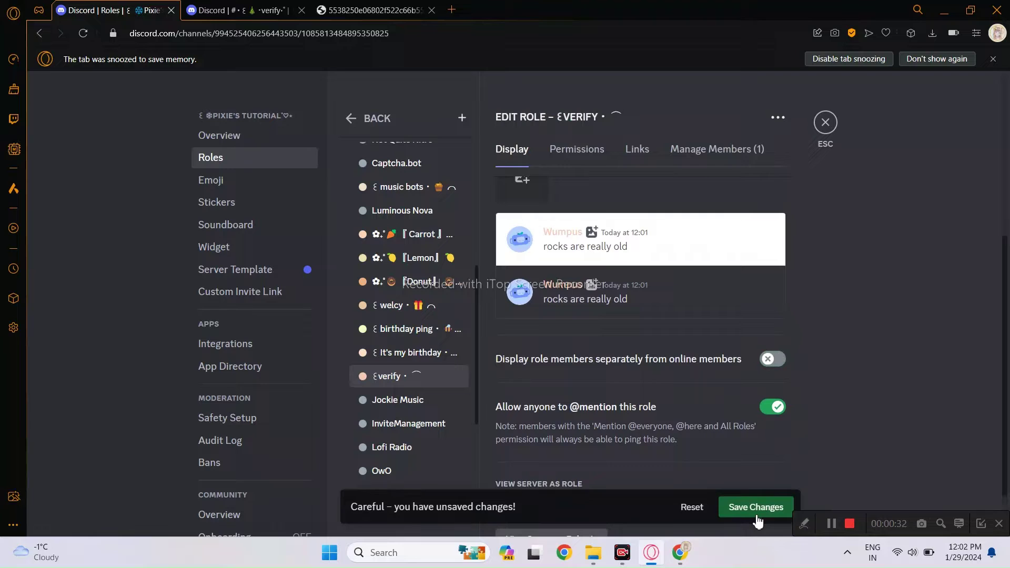
click(772, 360)
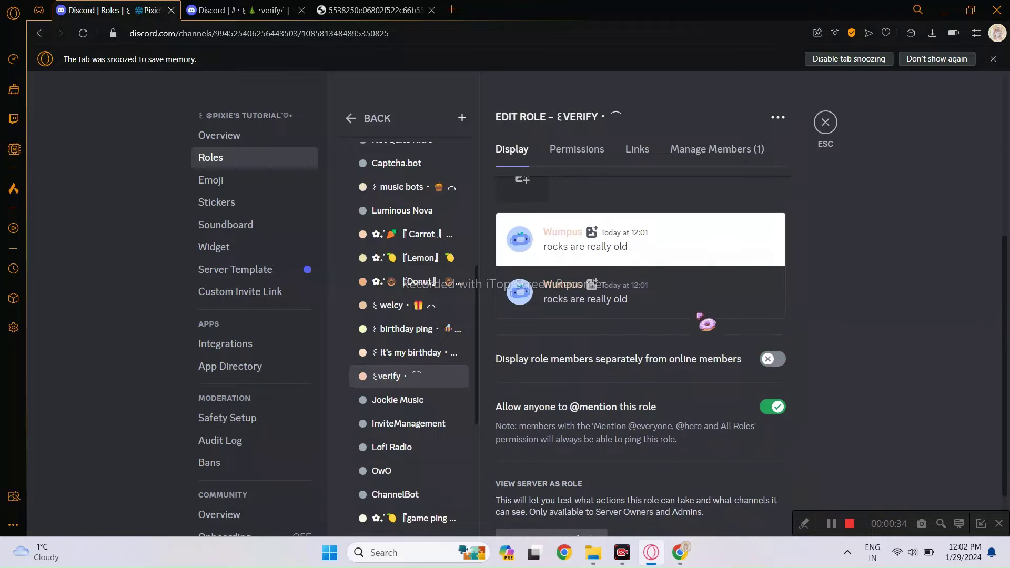
Step: Check the Mimu role's place and settings in the role list and leave the server settings
scroll(415, 307, up, 5)
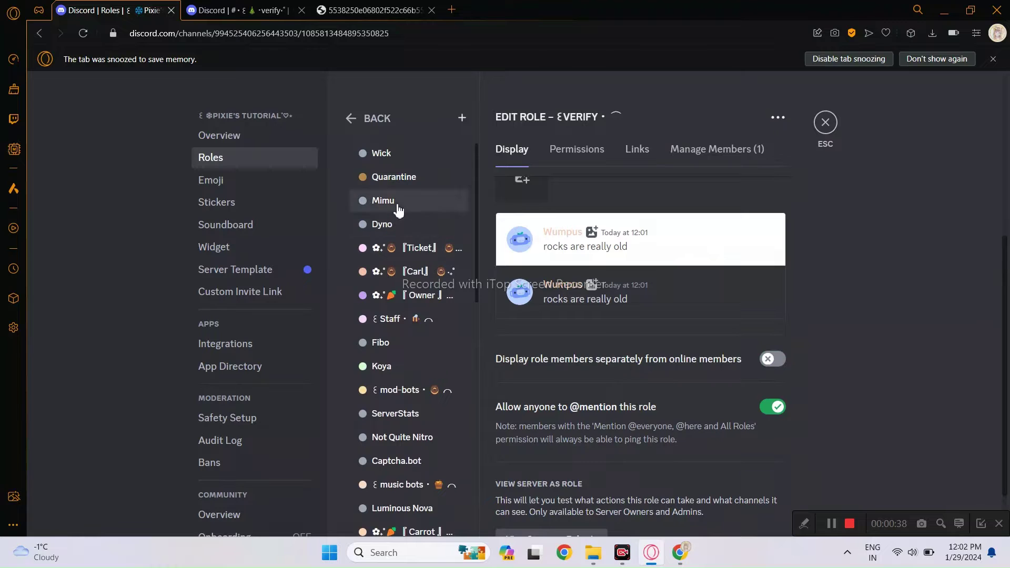
click(398, 205)
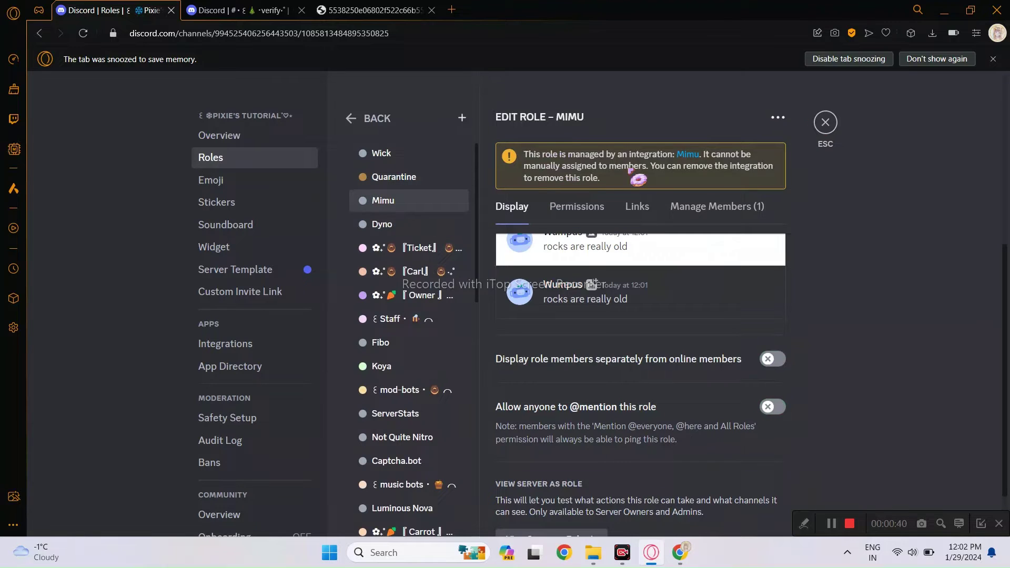
click(808, 147)
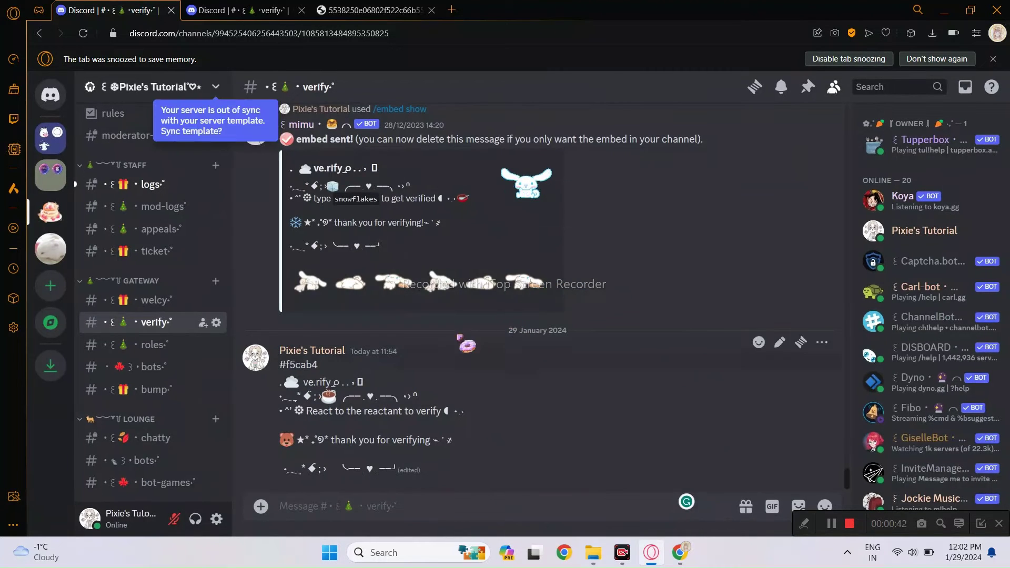
click(216, 323)
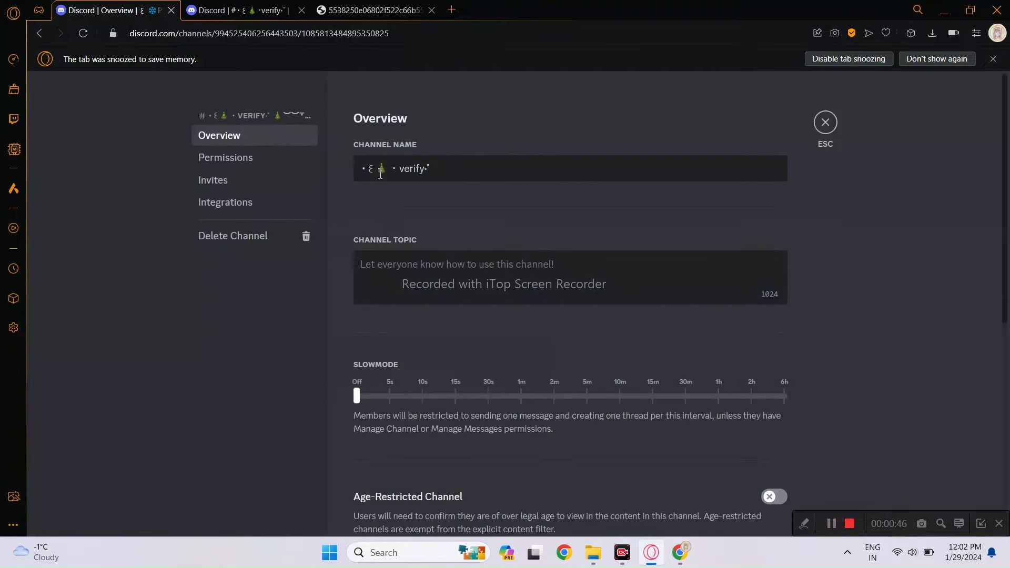
click(213, 158)
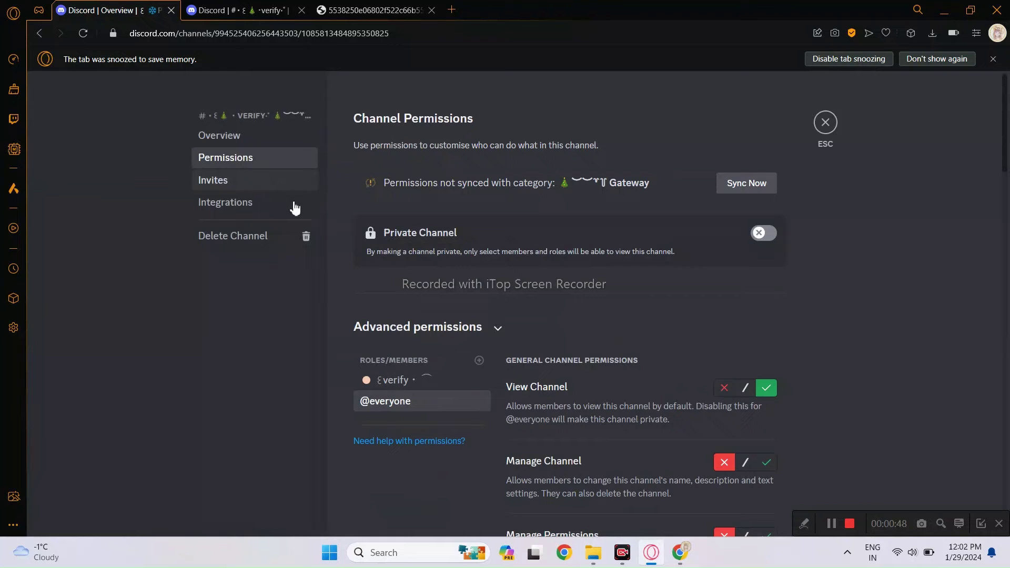
scroll(423, 355, down, 2)
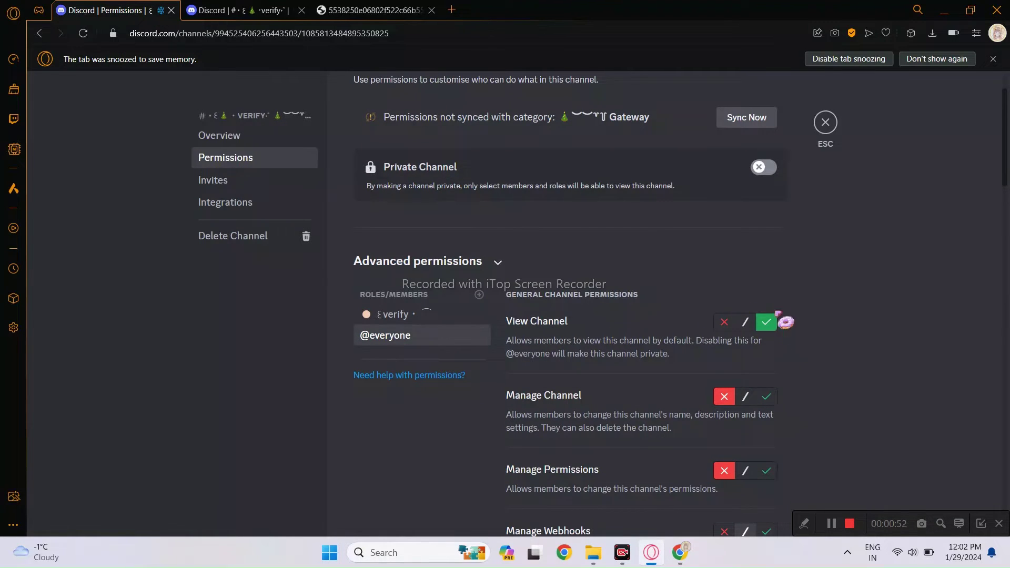
scroll(820, 358, down, 5)
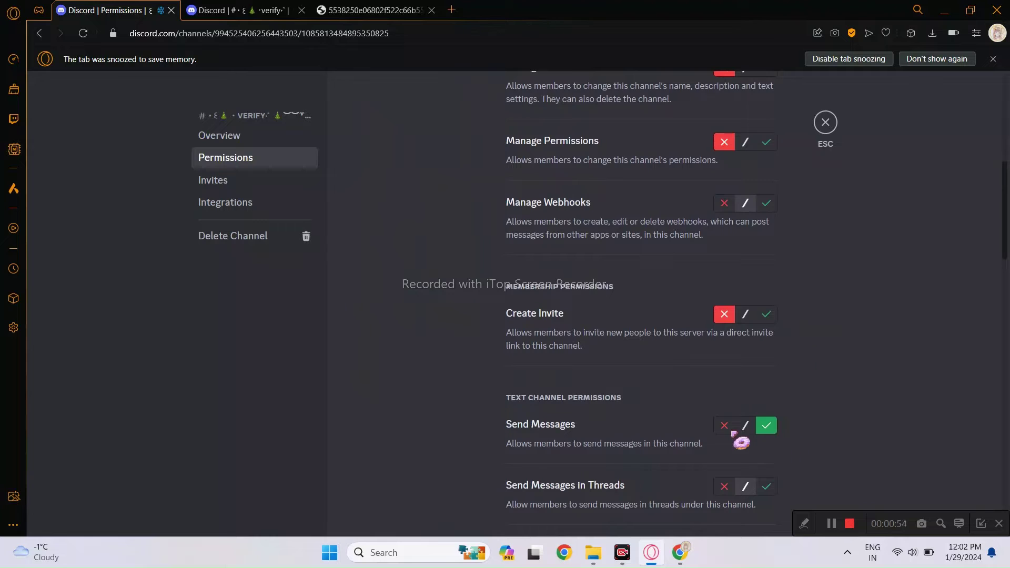
click(744, 425)
click(724, 425)
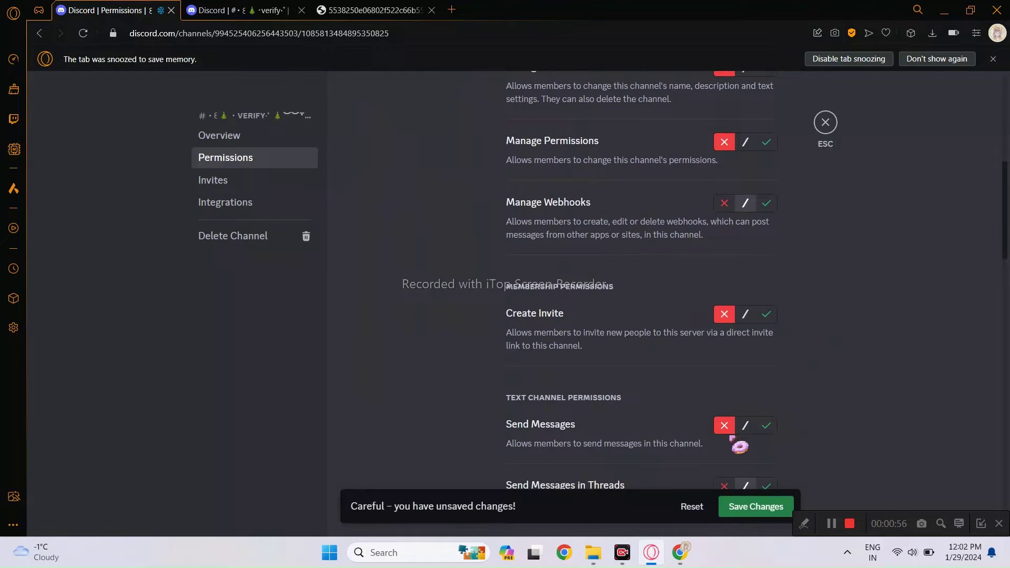
click(765, 511)
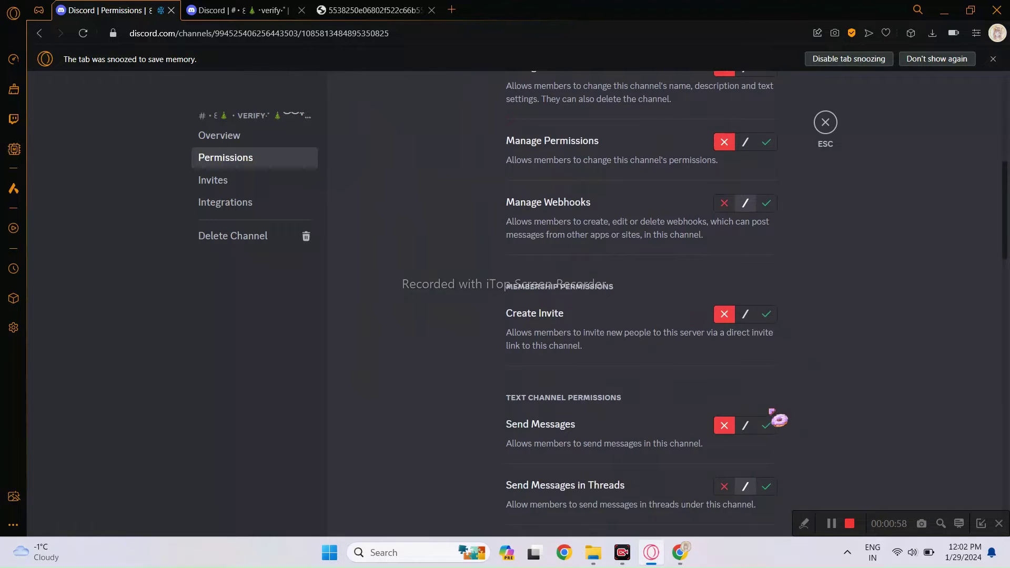
Step: Review the verify role's View Channel permission in the verify channel and leave the channel settings
scroll(773, 415, up, 4)
scroll(771, 412, down, 1)
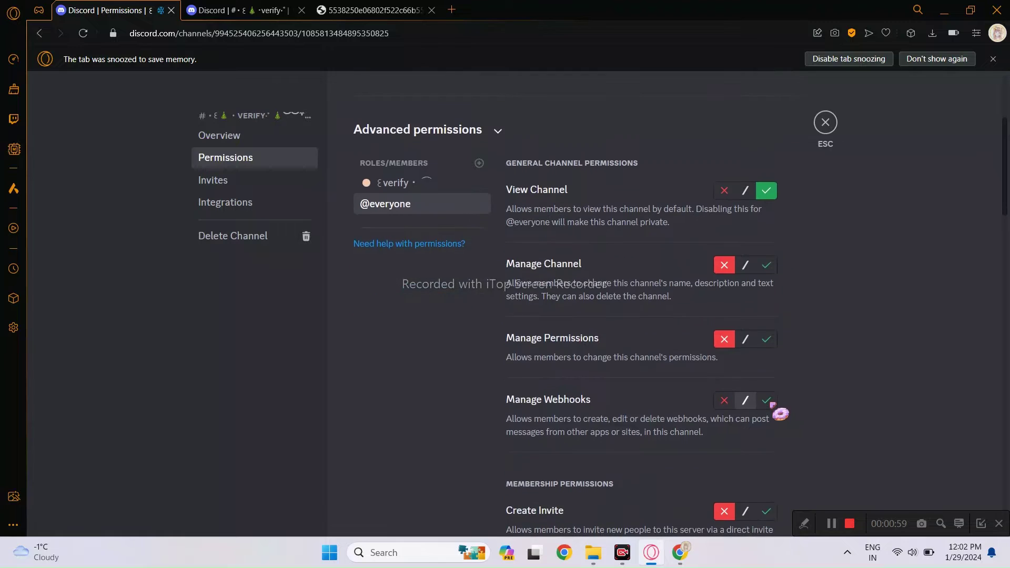
click(437, 188)
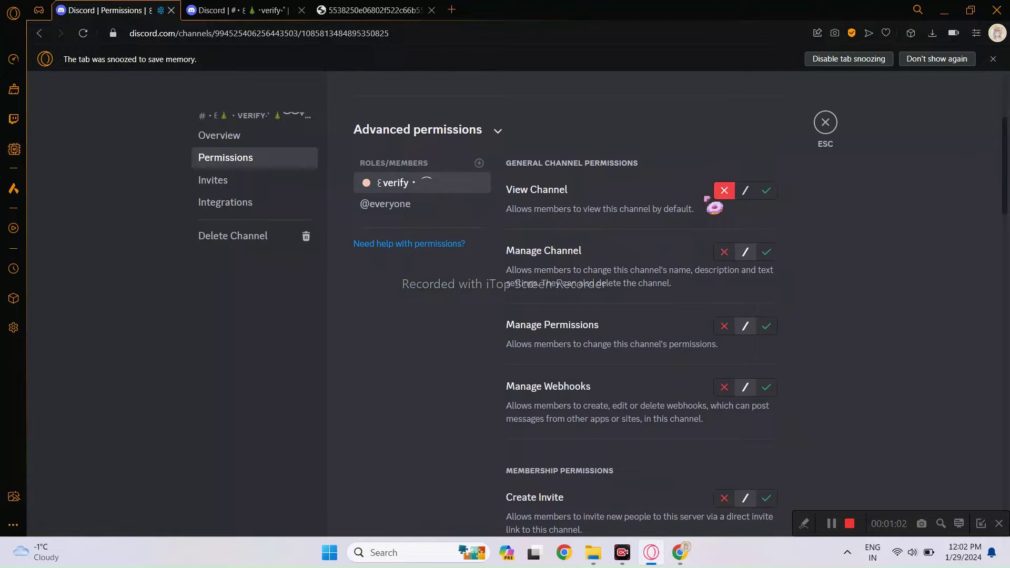
click(824, 123)
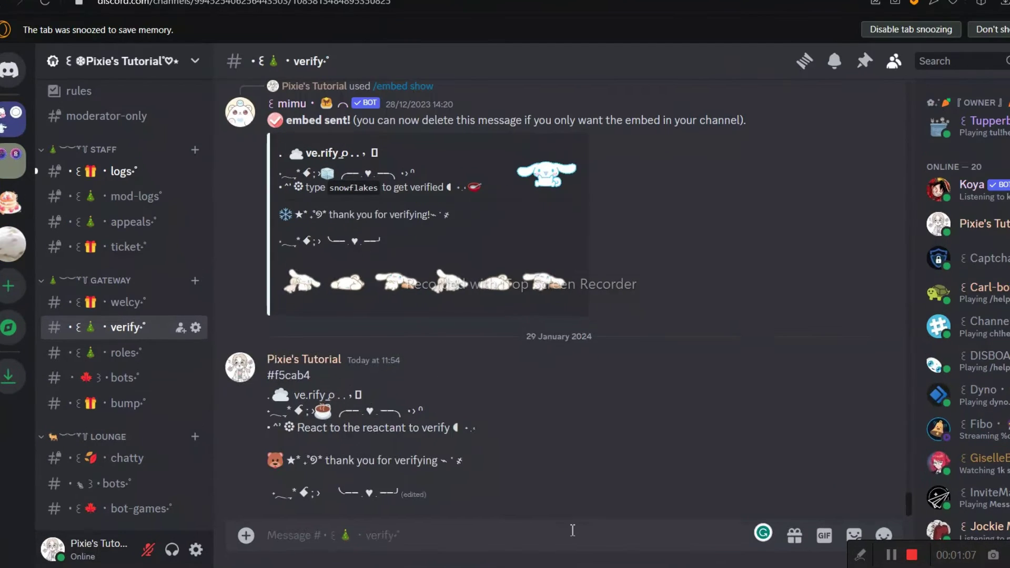
Step: Create a new Mimu embed named Verification with the /embed create command in the verify channel
text(/)
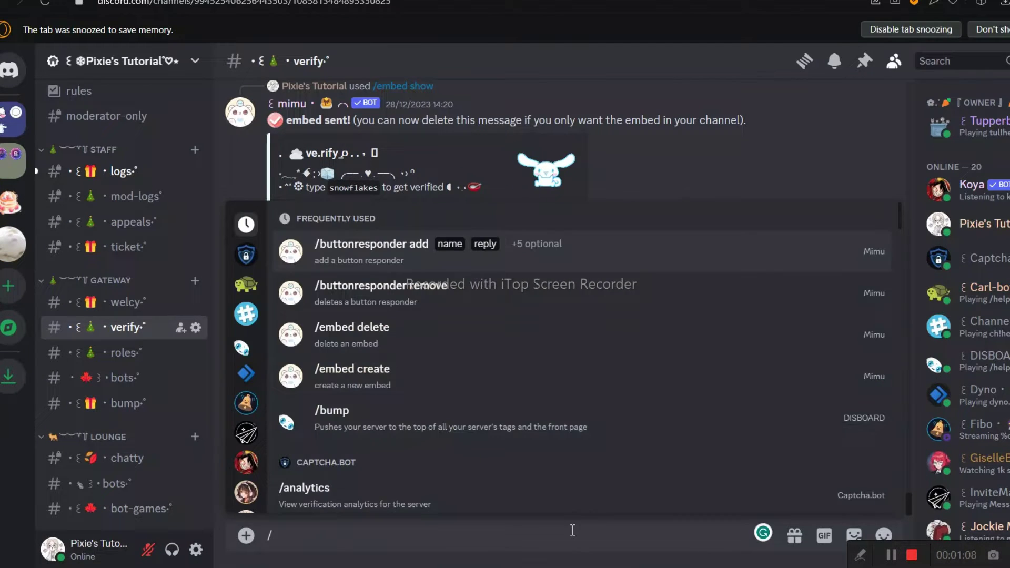
text(embed)
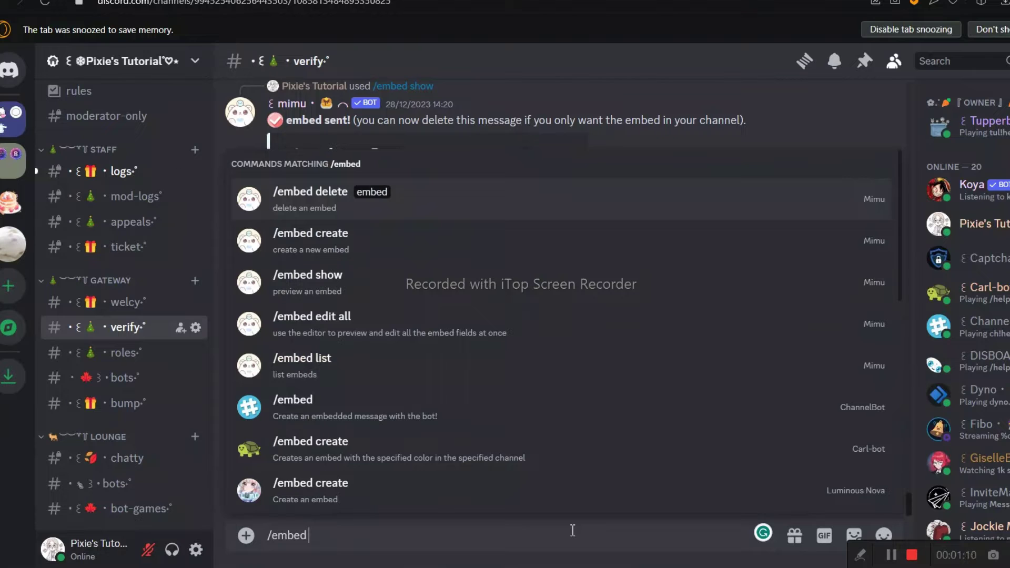
click(394, 255)
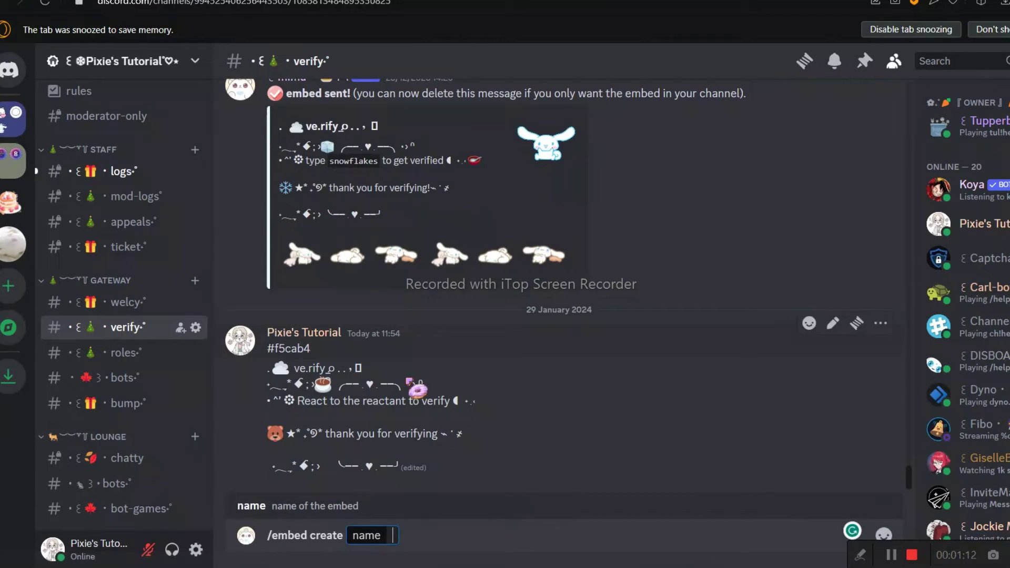
text(Verification)
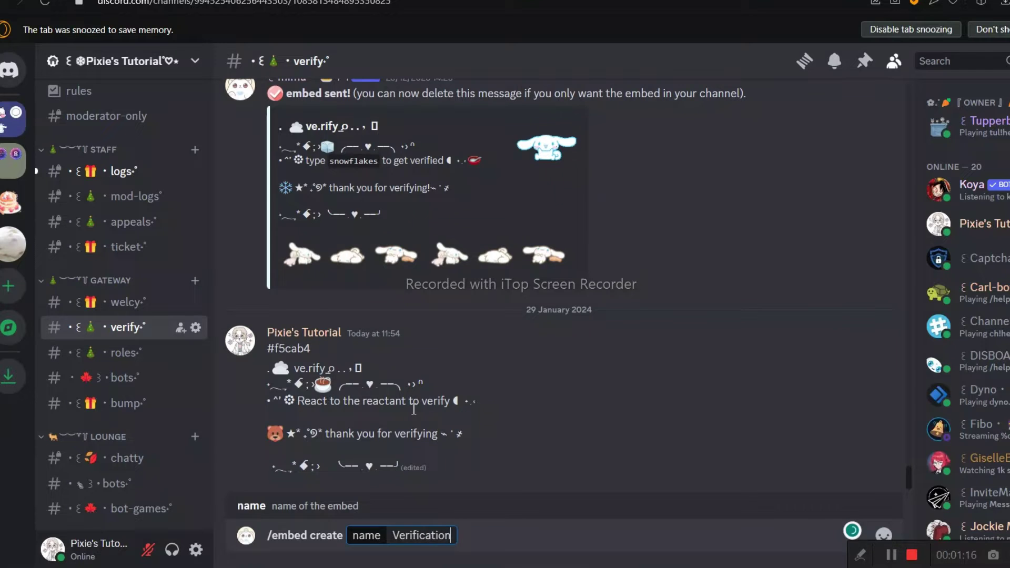
key(Return)
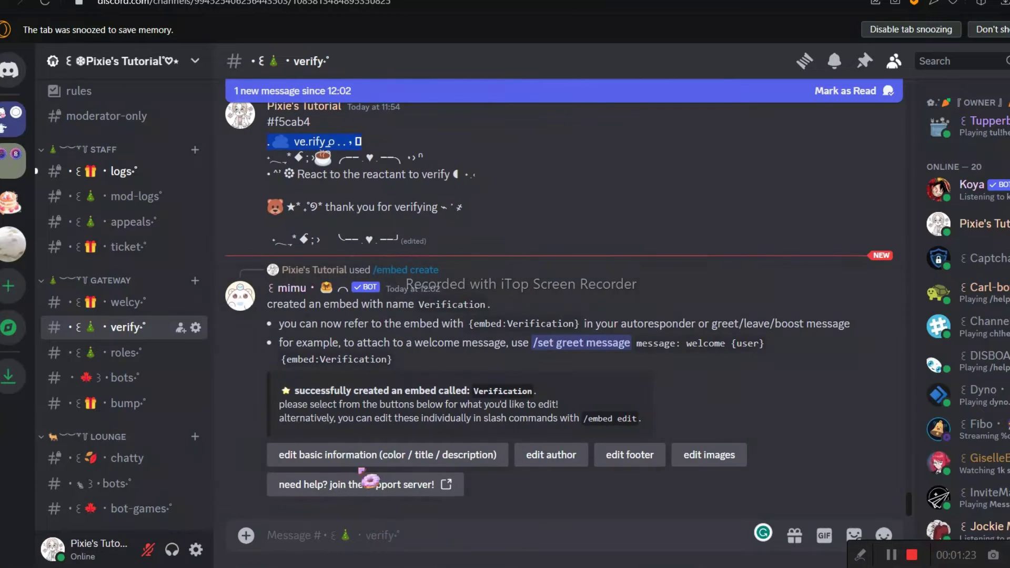
Step: Fill in the embed's decorated "ve.rify" title, the "React to the reactant to verify" description and hex color #f5cab4, and submit
click(350, 463)
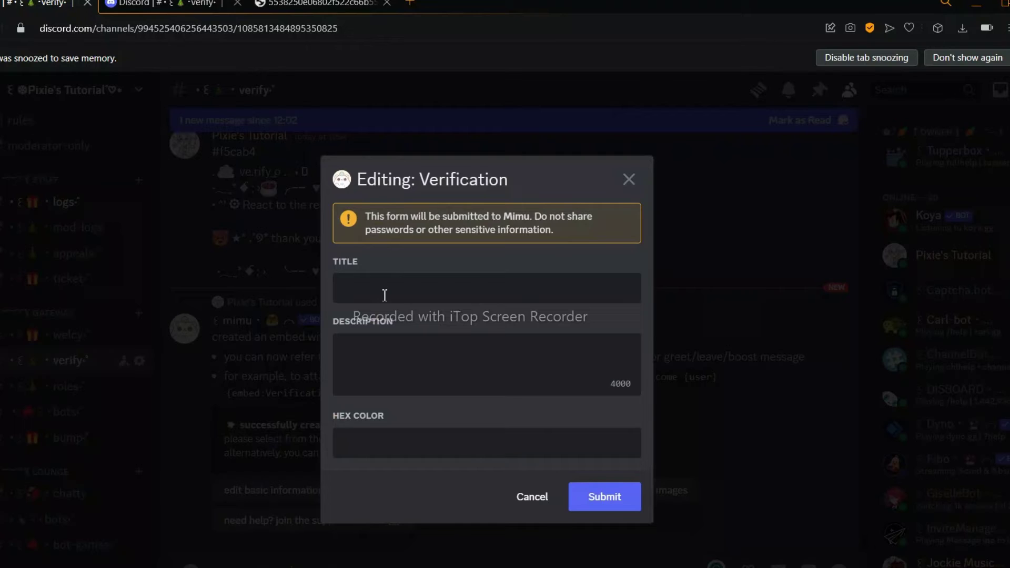
click(526, 427)
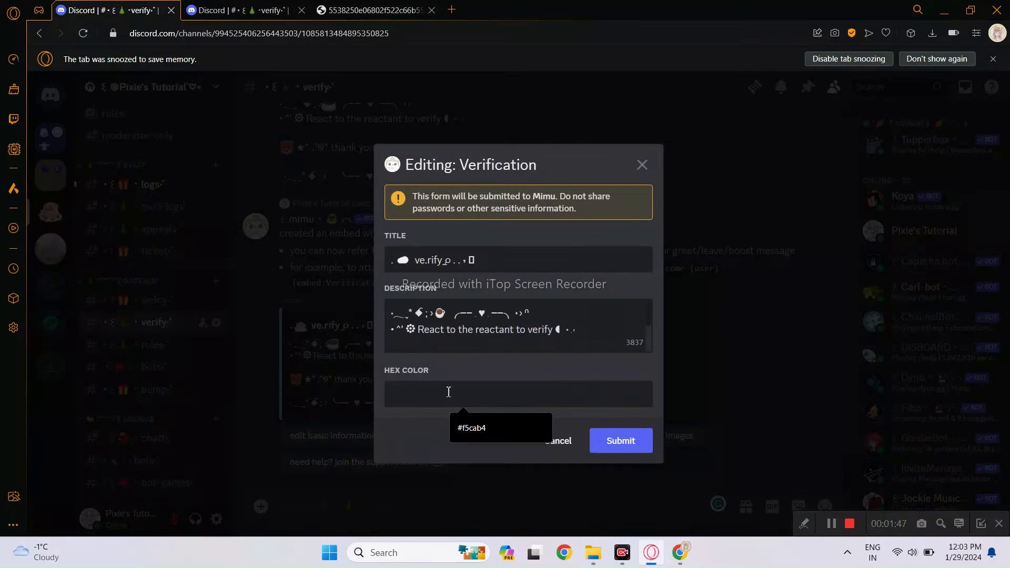
click(492, 471)
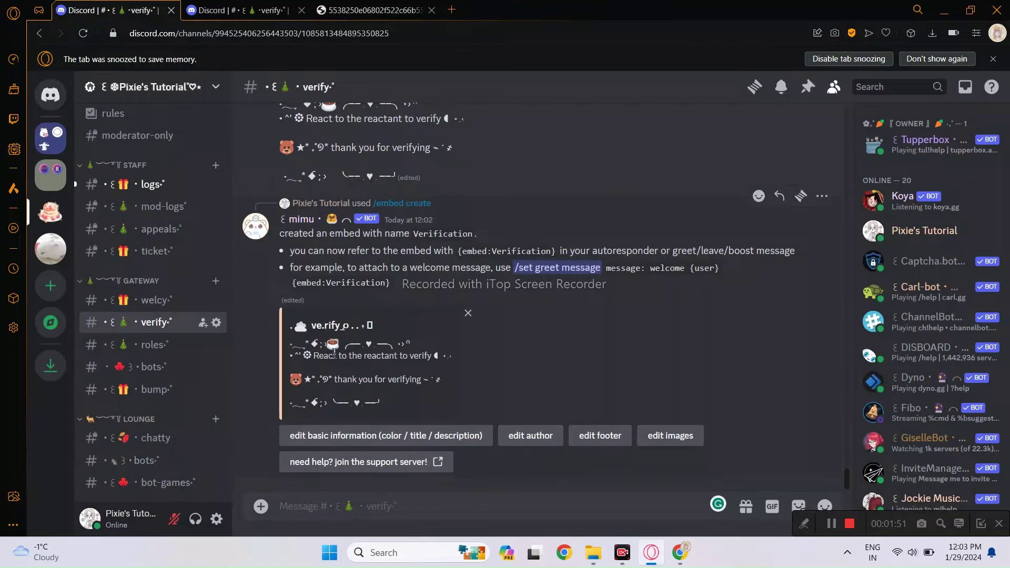
Step: Copy the address of the bear and ice cream image from its browser tab and post it in the verify channel
click(368, 10)
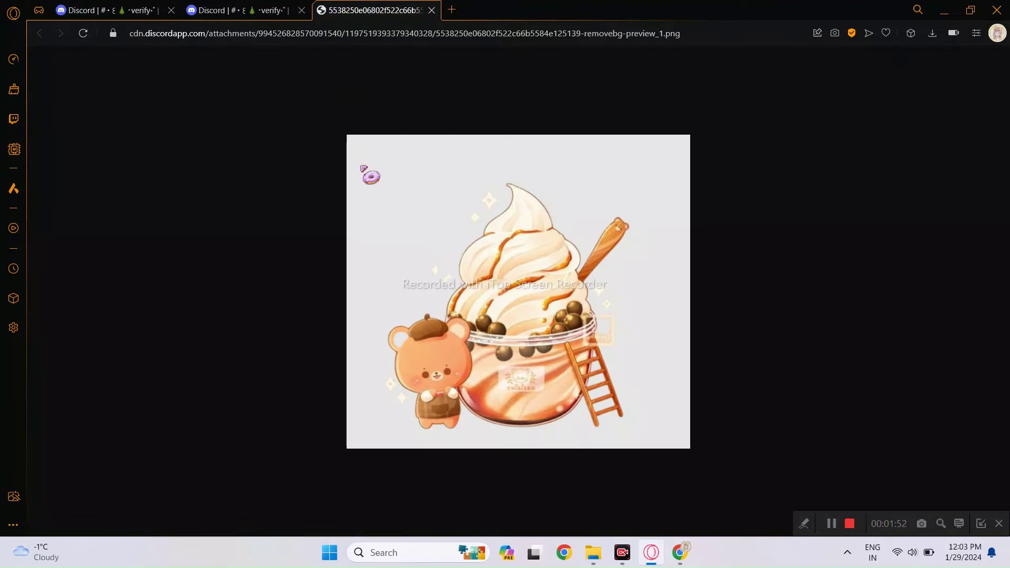
right_click(467, 267)
click(491, 328)
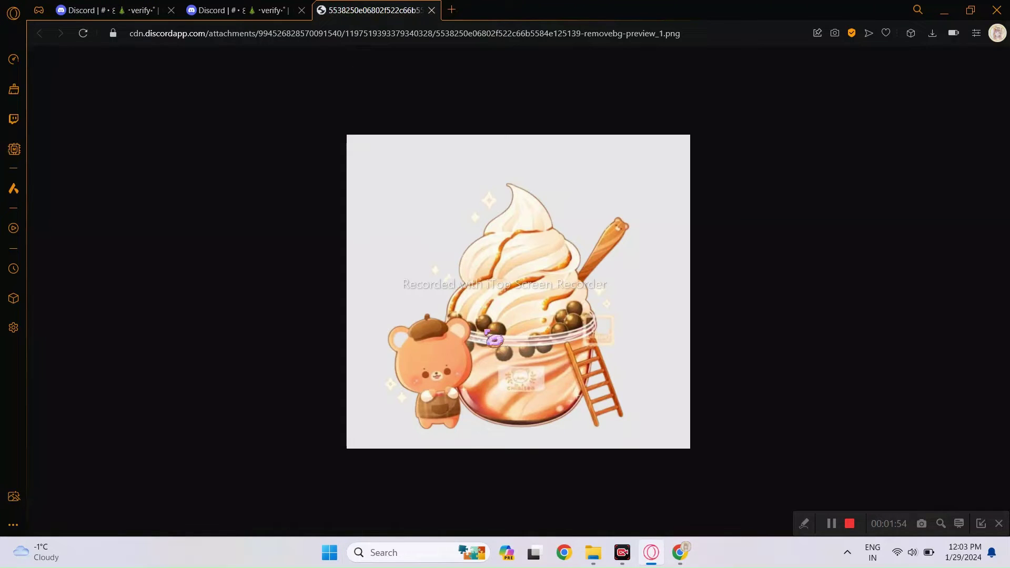
click(140, 10)
key(ctrl+v)
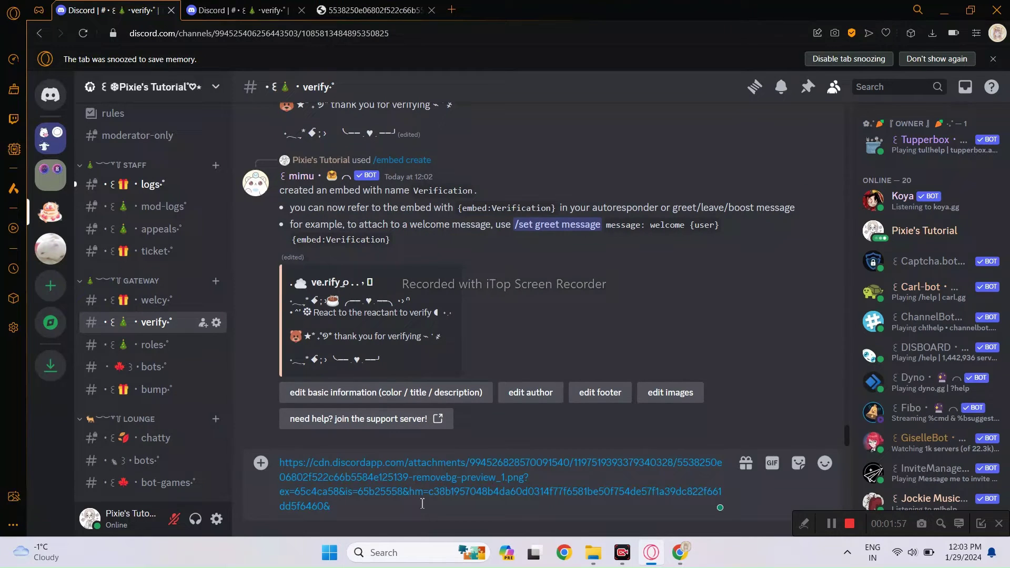
key(Return)
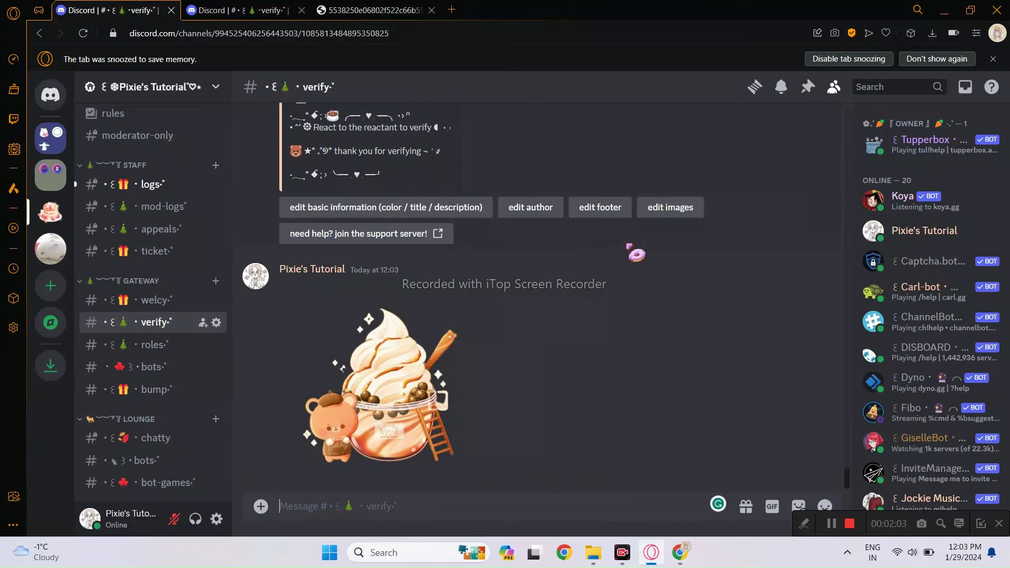
Step: Set the copied bear and ice cream image address as the Verification embed's thumbnail and submit the form
click(671, 208)
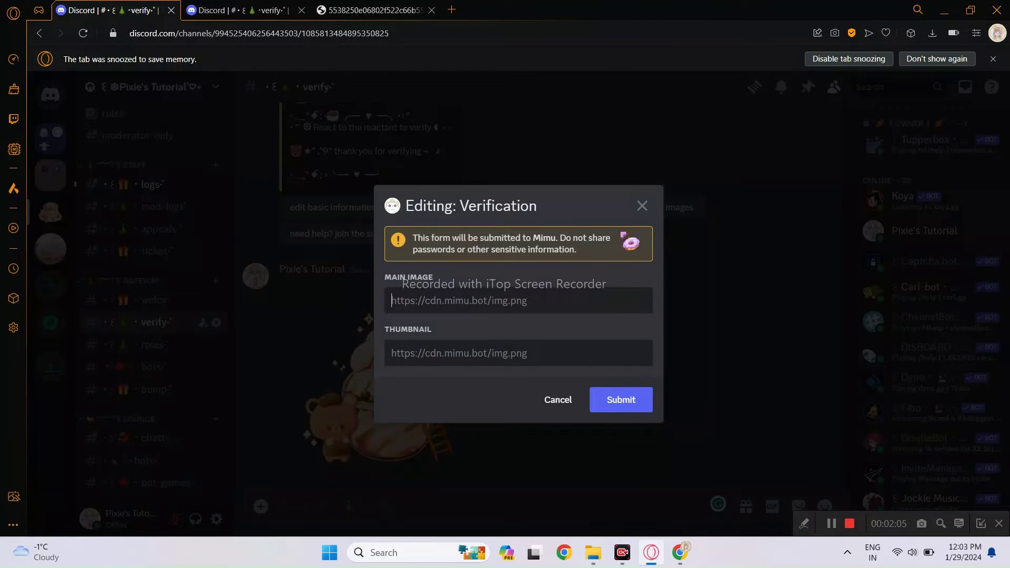
click(463, 353)
key(ctrl+v)
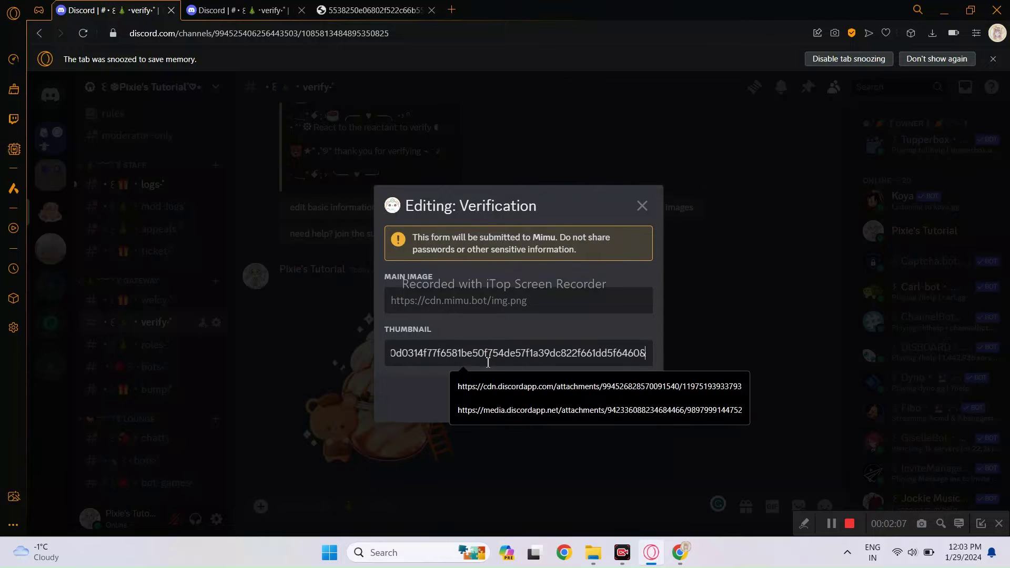
click(621, 399)
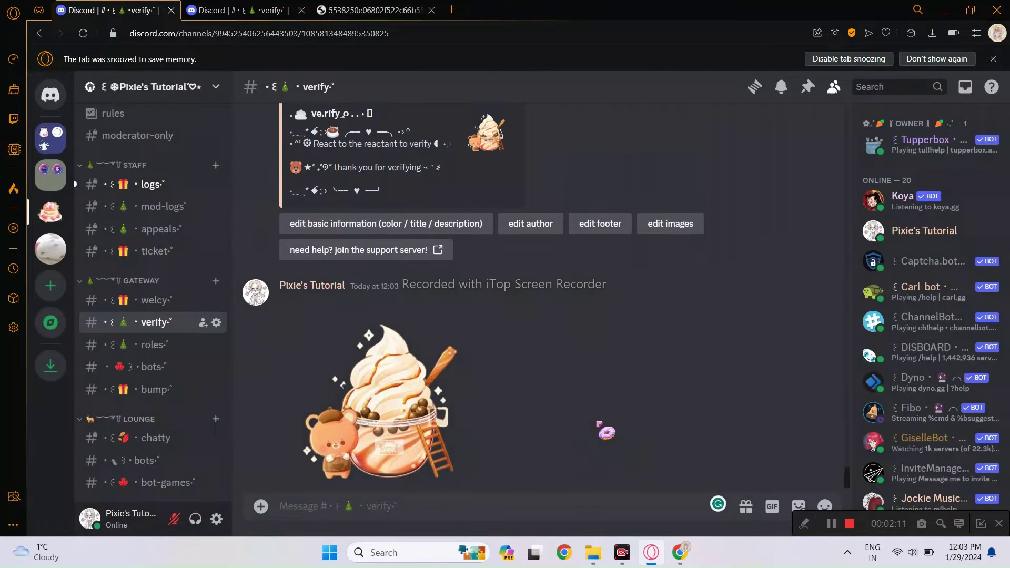
scroll(604, 428, up, 3)
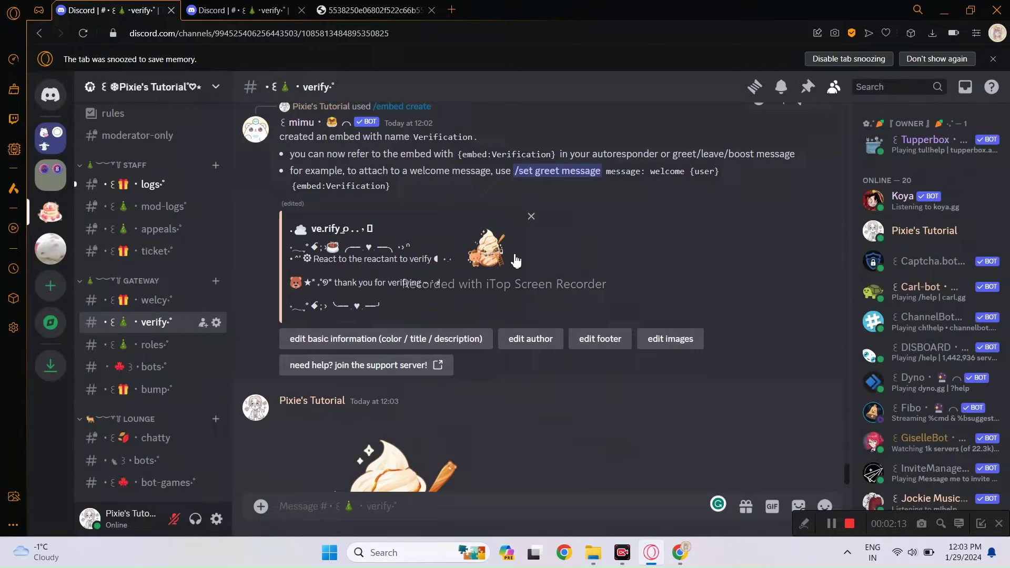
Step: Preview the Verification embed in the verify channel with Mimu's /embed show command
text(/embeds)
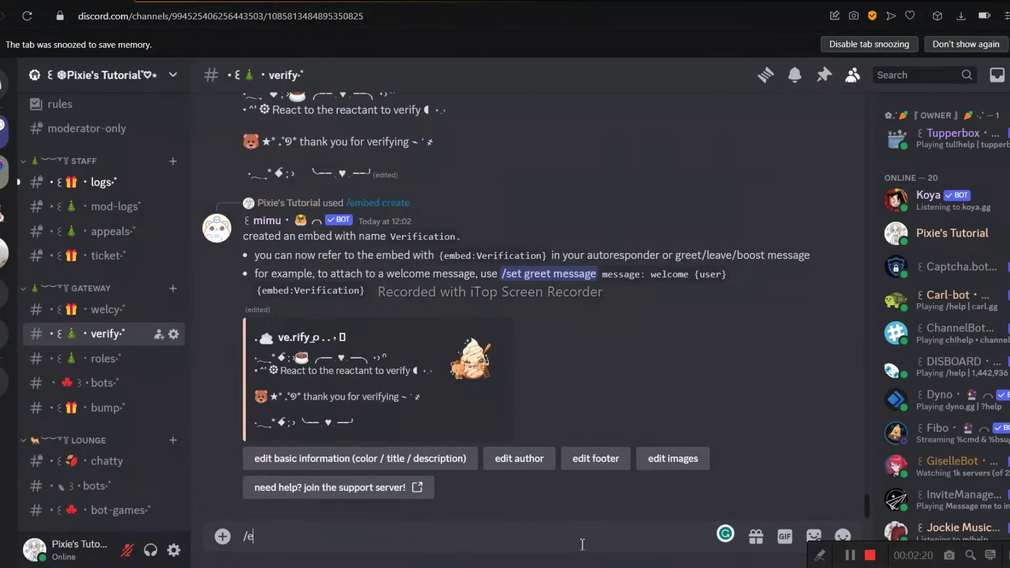
text( show)
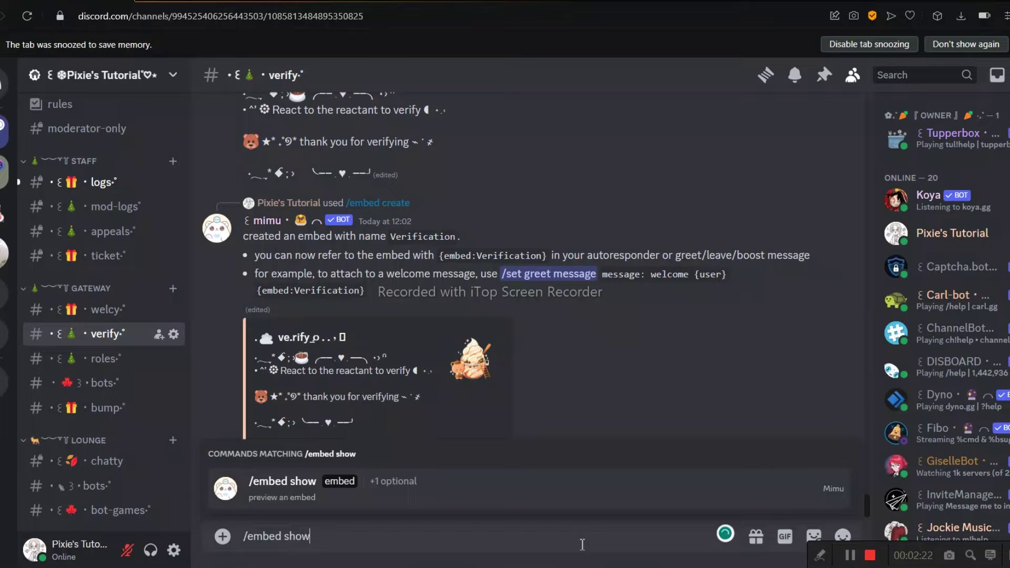
click(286, 503)
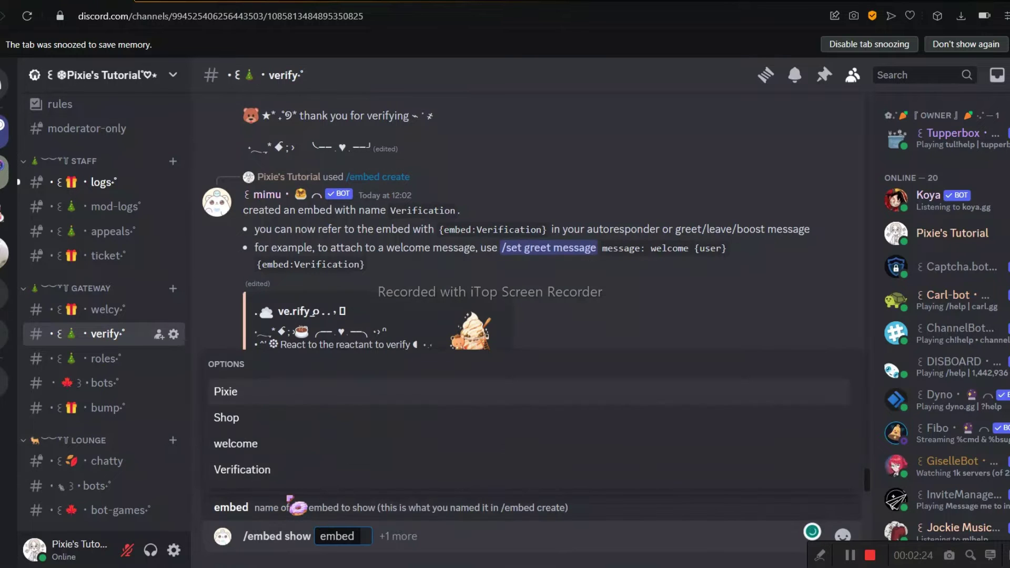
click(241, 469)
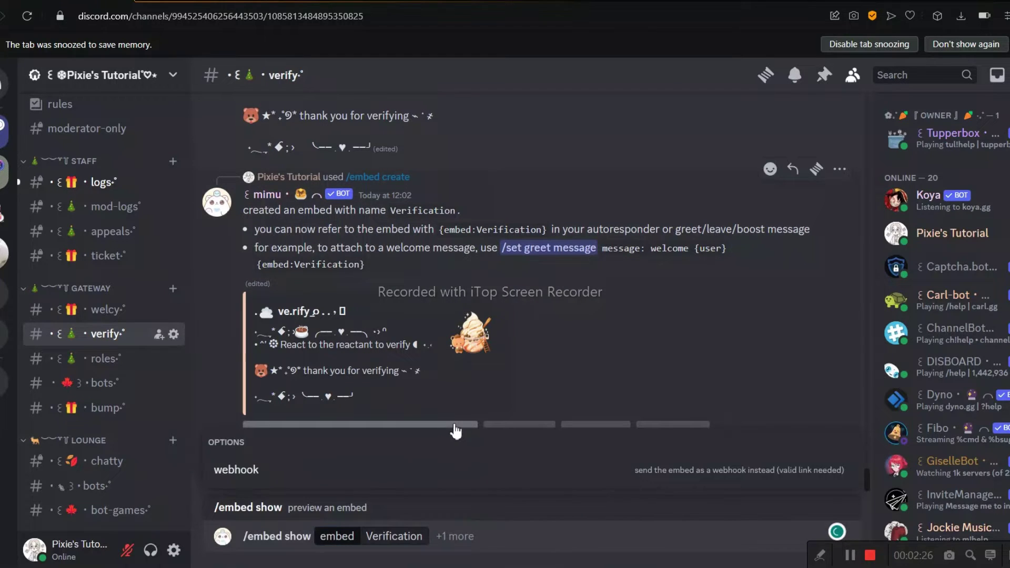
key(Return)
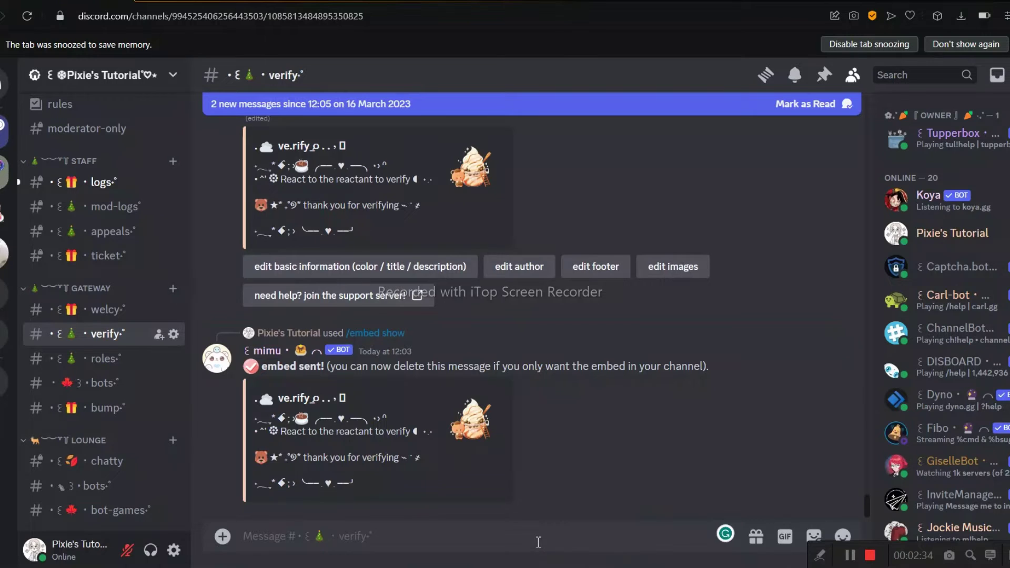
key(ctrl+v)
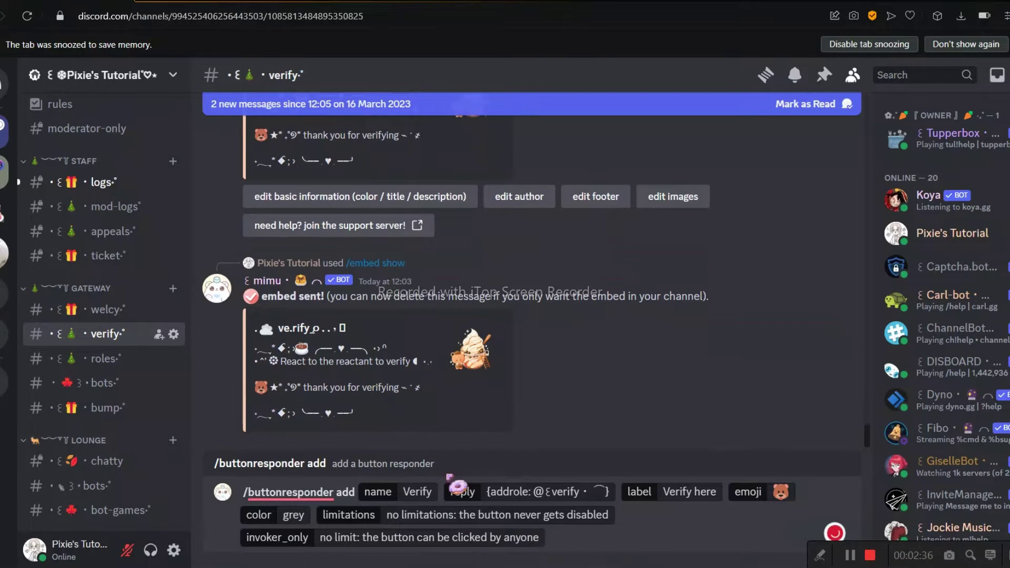
double_click(412, 493)
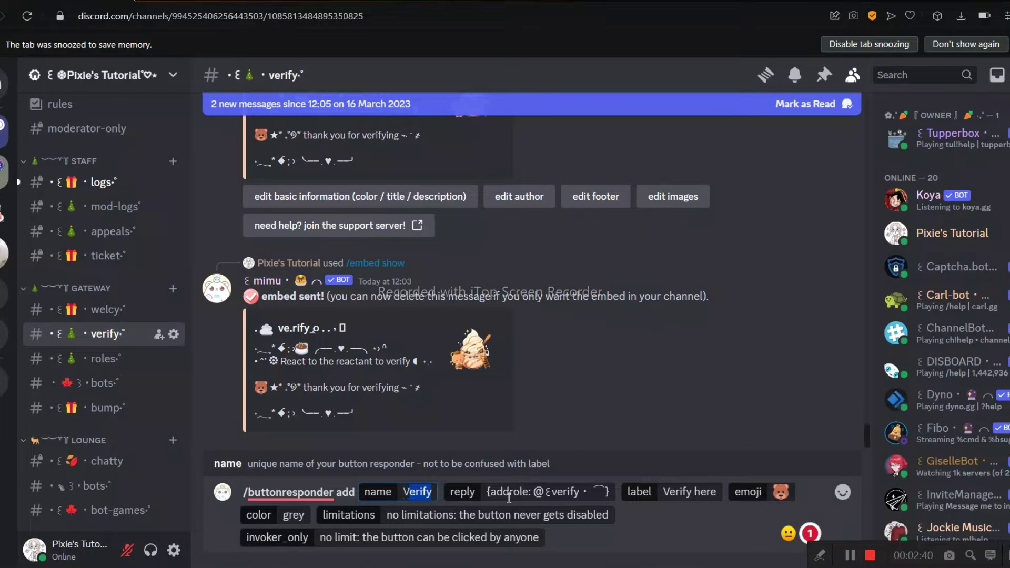
drag(603, 492, 537, 492)
key(BackSpace)
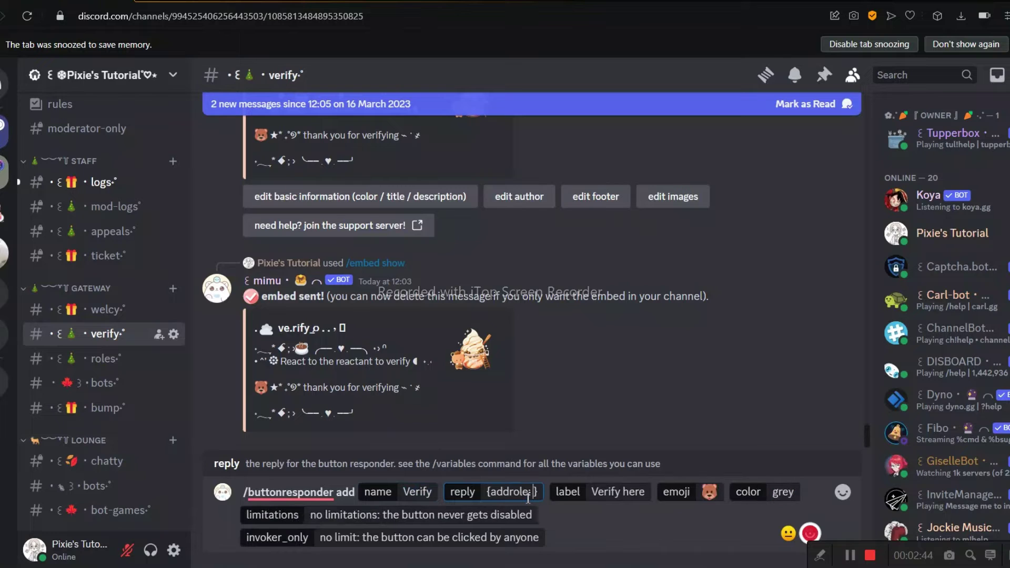
text(@)
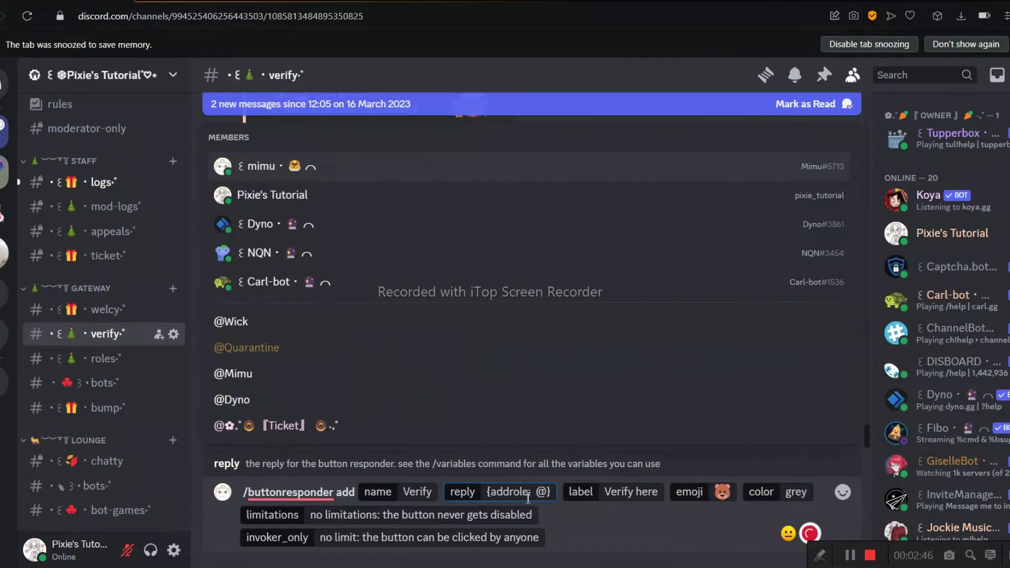
text(verify)
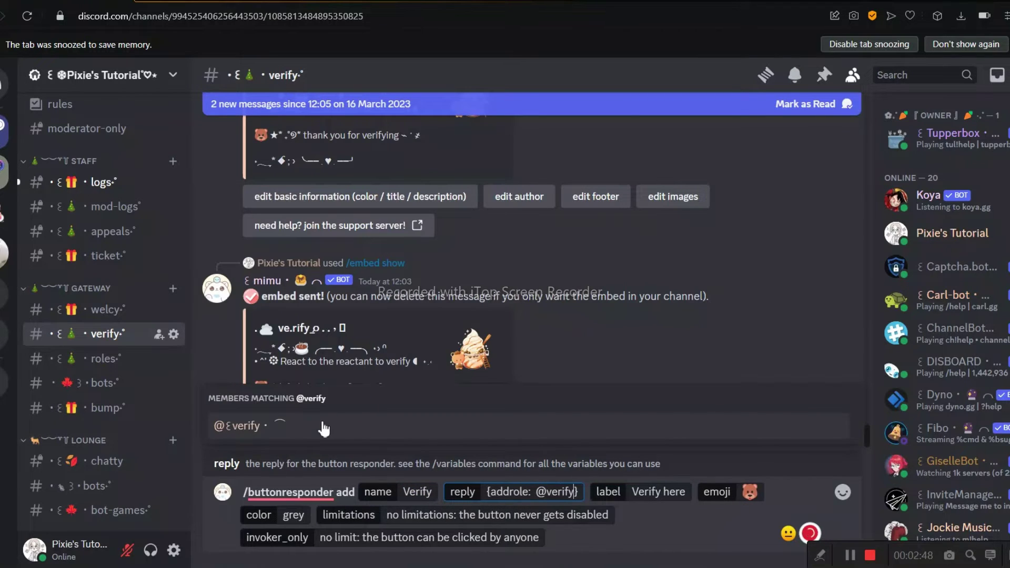
click(323, 428)
key(Return)
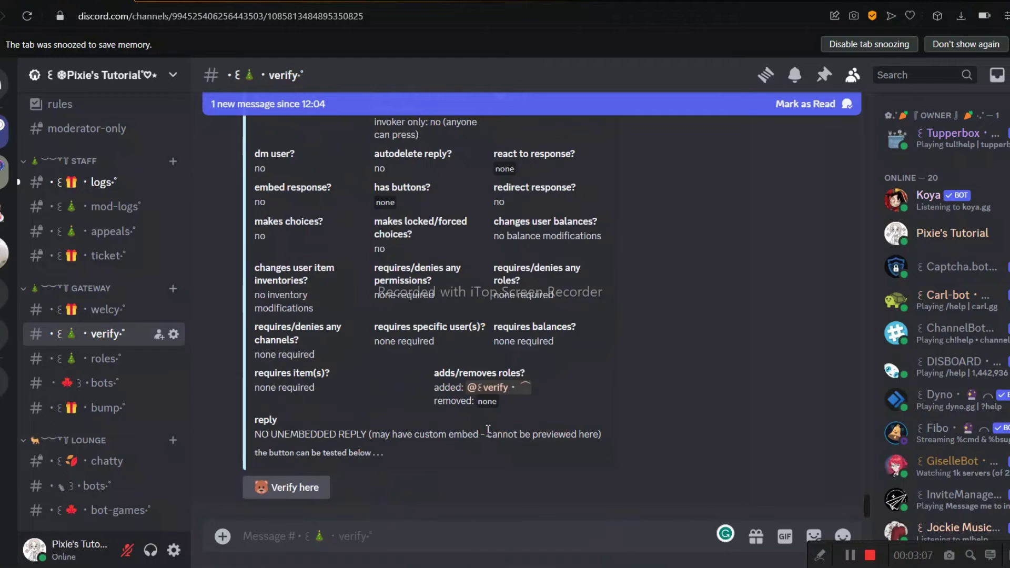
Step: Test the new button responder's Verify here button and check your own profile for the verify role
scroll(340, 477, up, 3)
scroll(339, 476, down, 3)
click(949, 233)
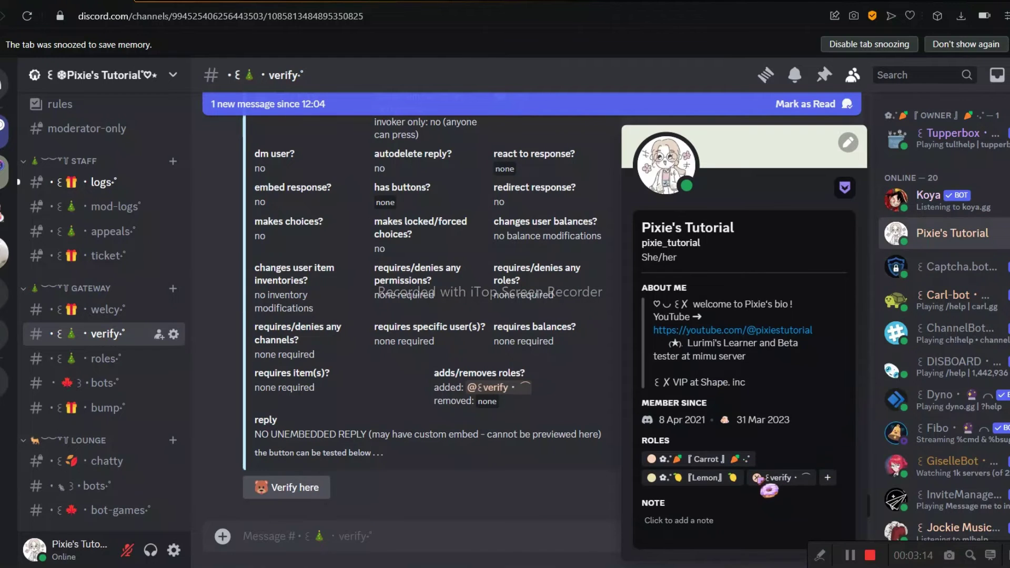
click(431, 502)
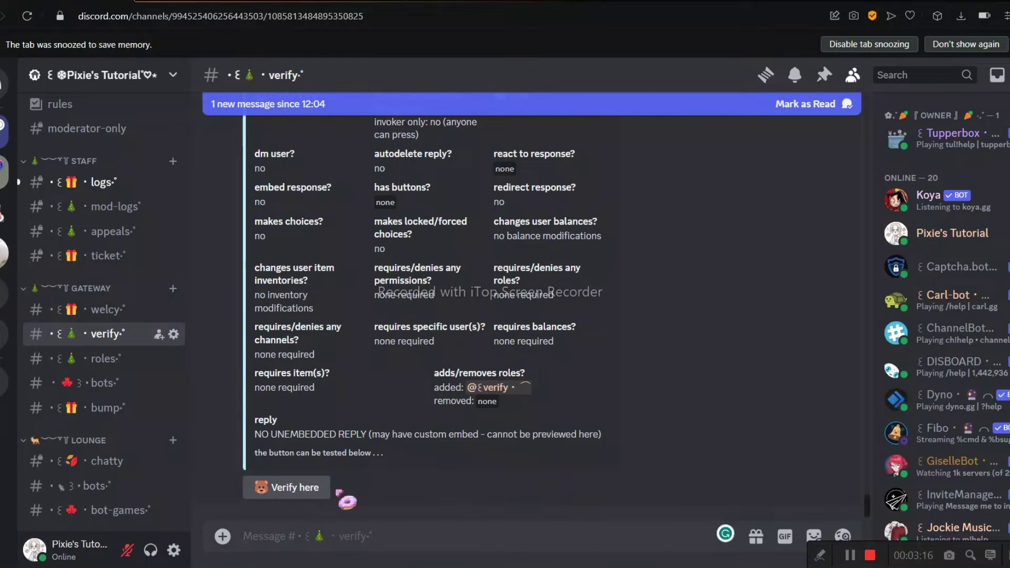
click(312, 494)
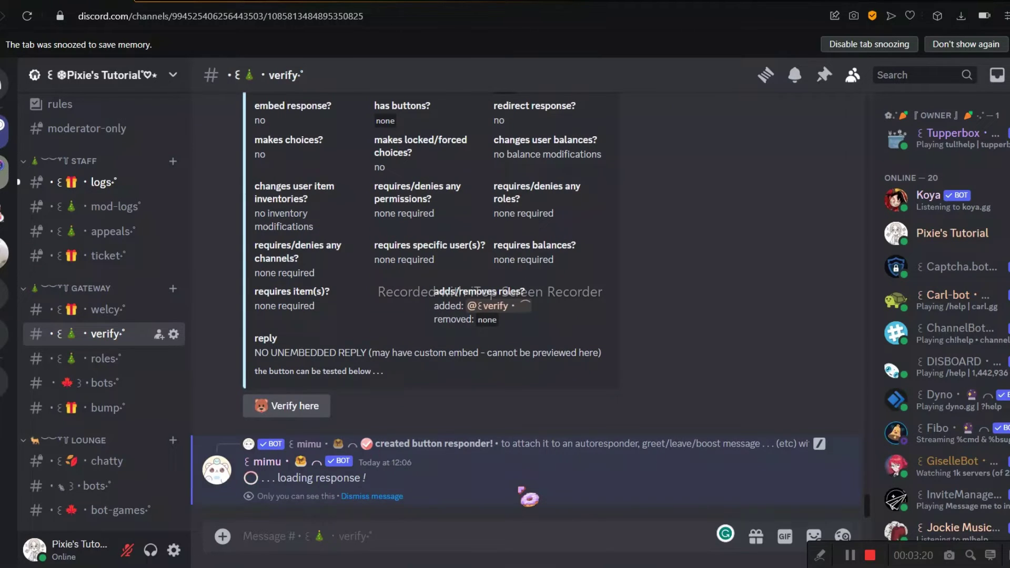
click(944, 239)
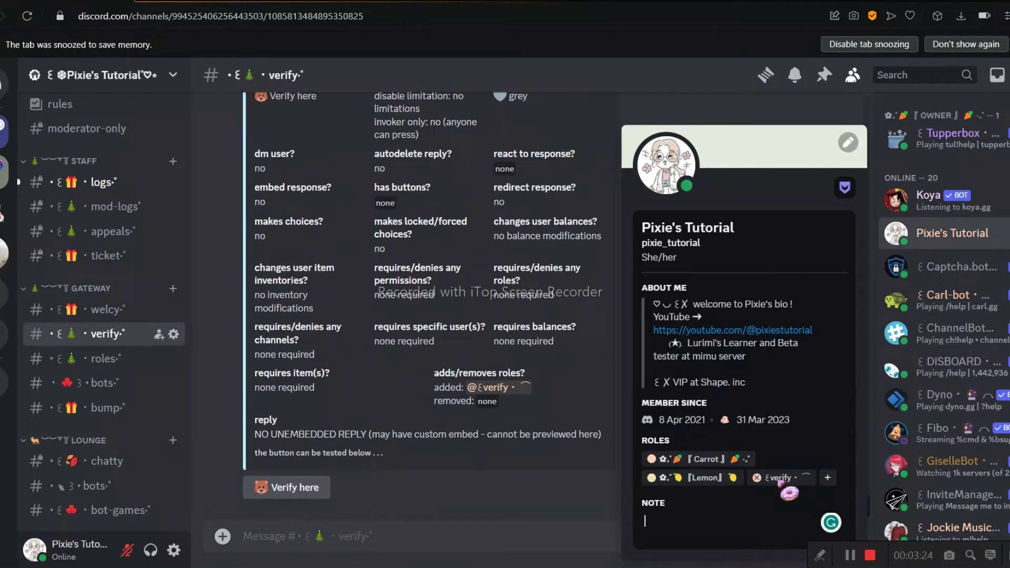
click(499, 500)
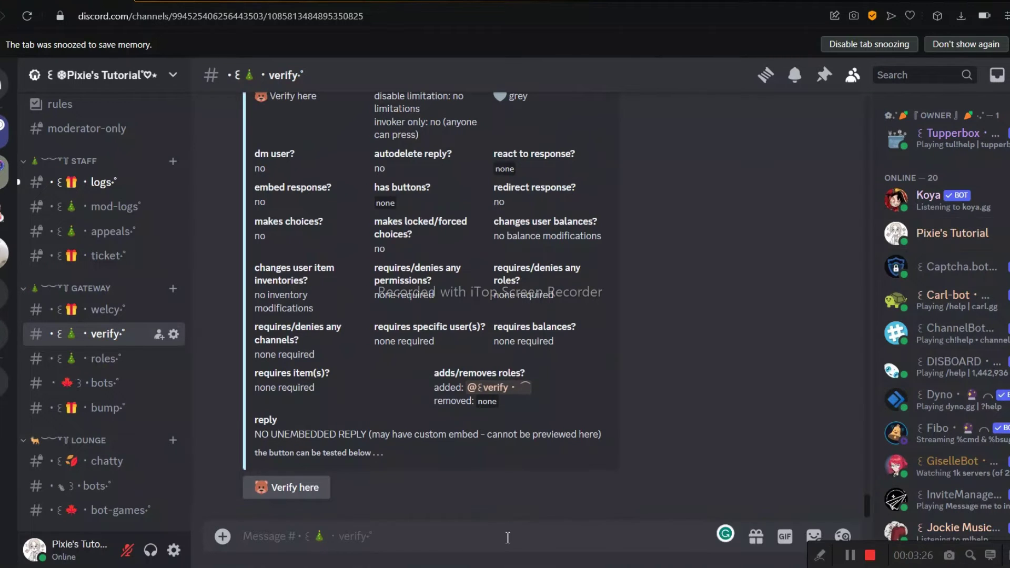
Step: Prepare a /send command with content {embed: Verification}{addbutton: Verify}, checking both names against the earlier embed and button responder commands
text(`/send content:{embed:  Verification}{addbutton:  Verify} `)
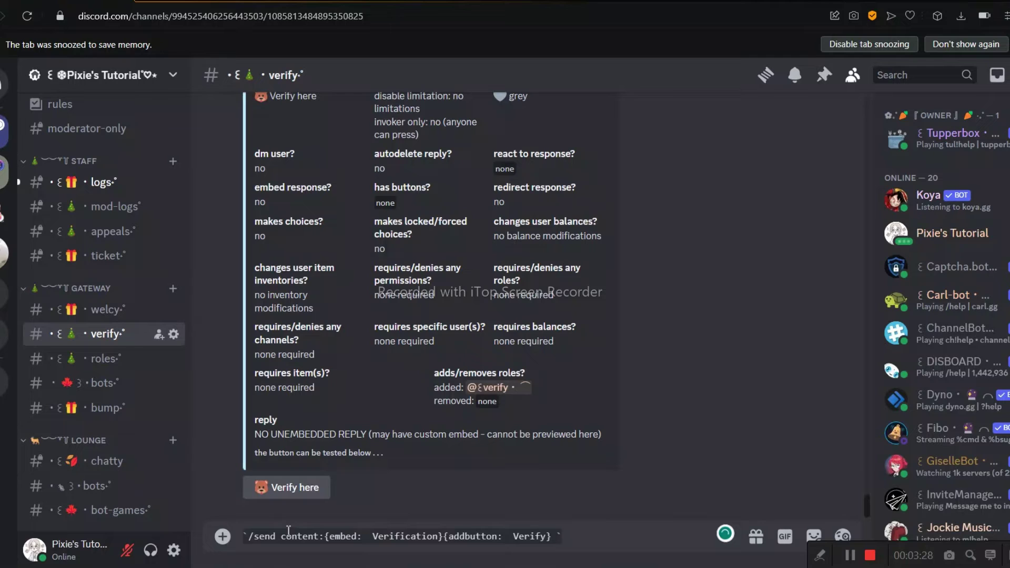
key(BackSpace)
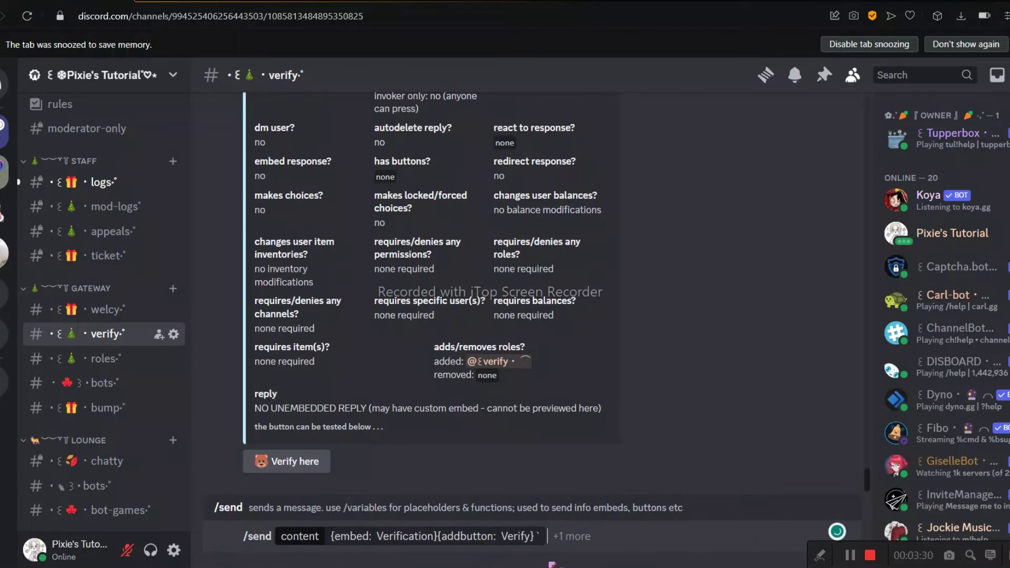
click(544, 535)
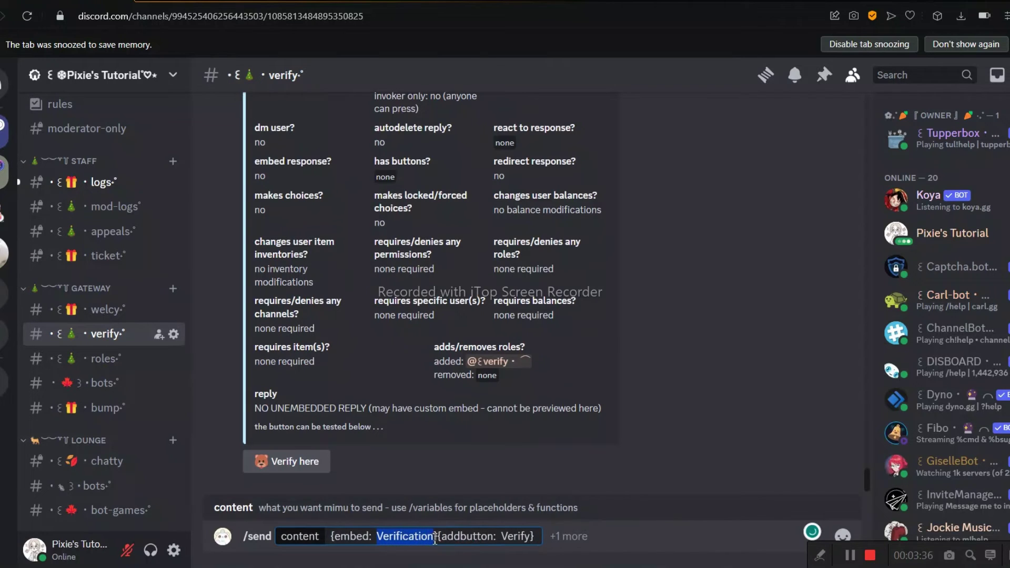
scroll(472, 287, up, 10)
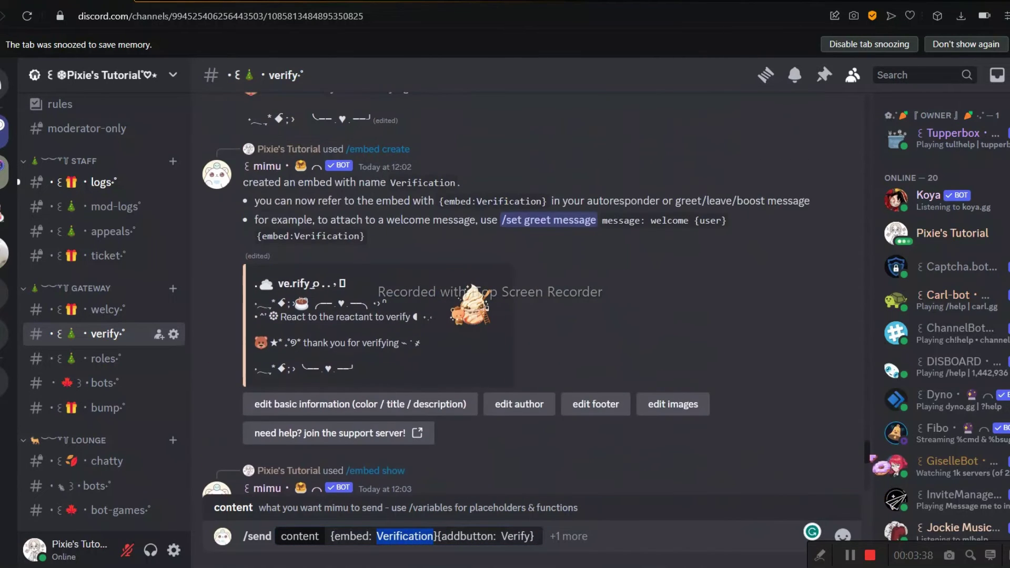
scroll(472, 287, down, 3)
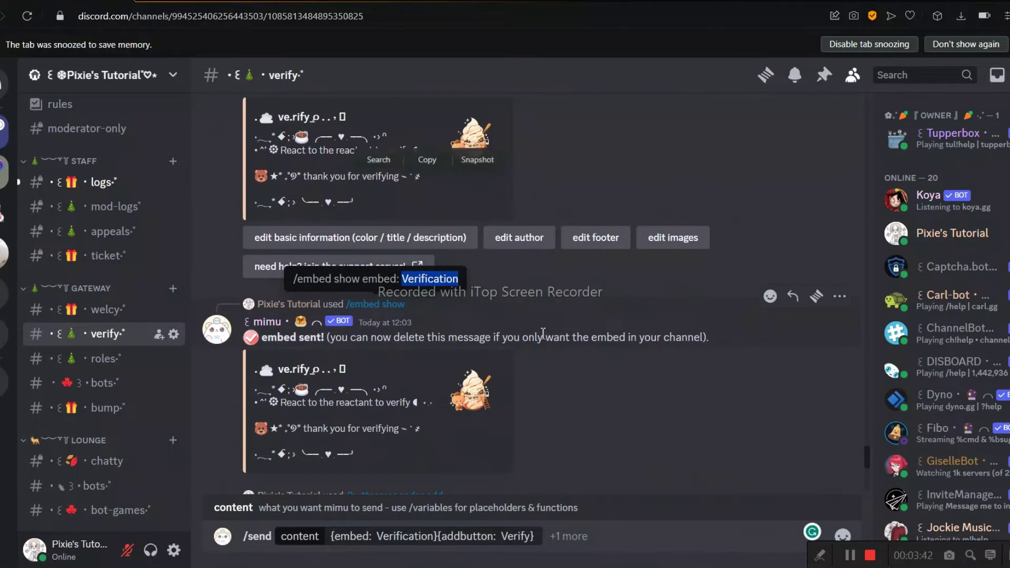
drag(441, 537, 533, 536)
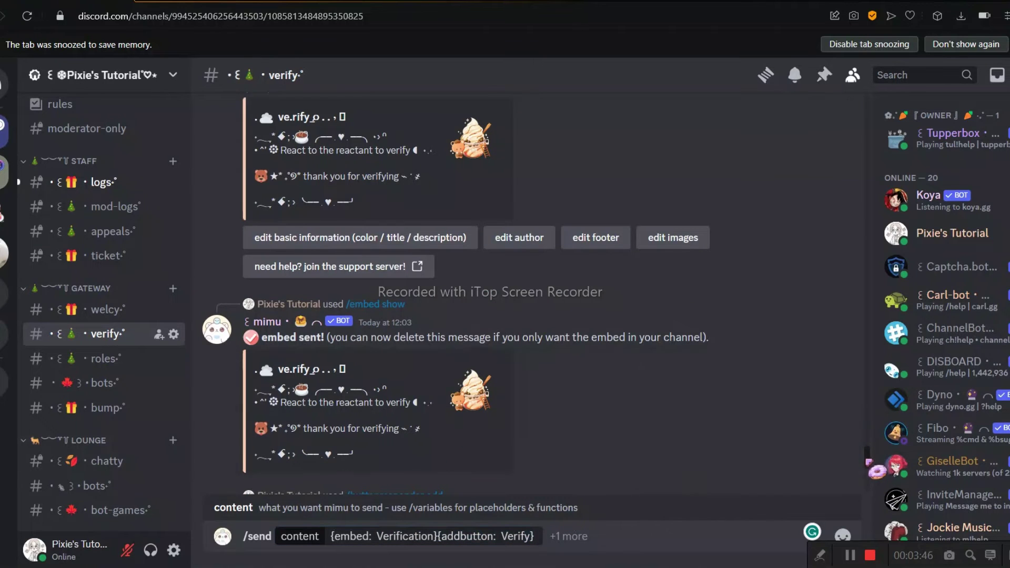
scroll(370, 203, down, 5)
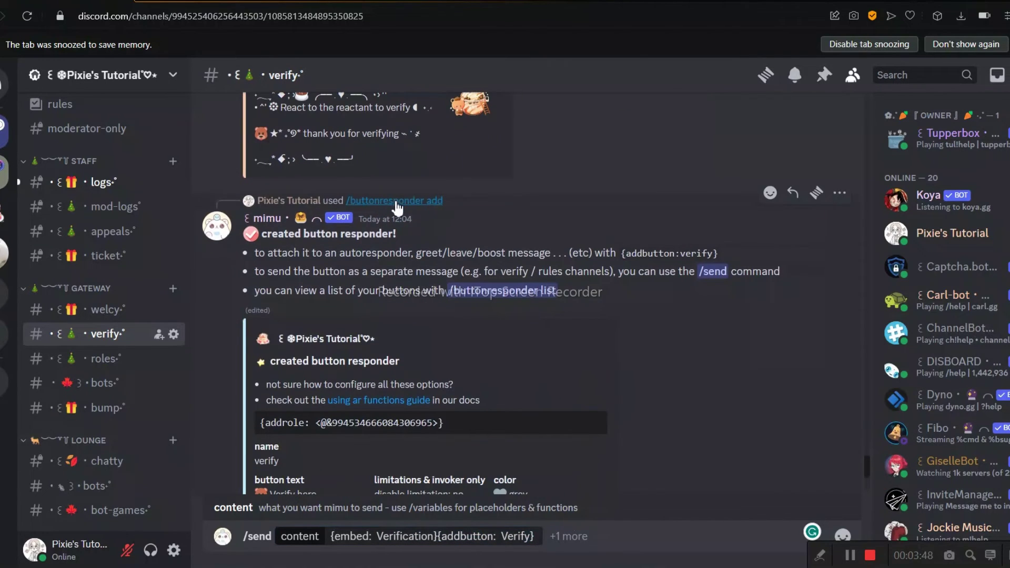
mouse_move(397, 209)
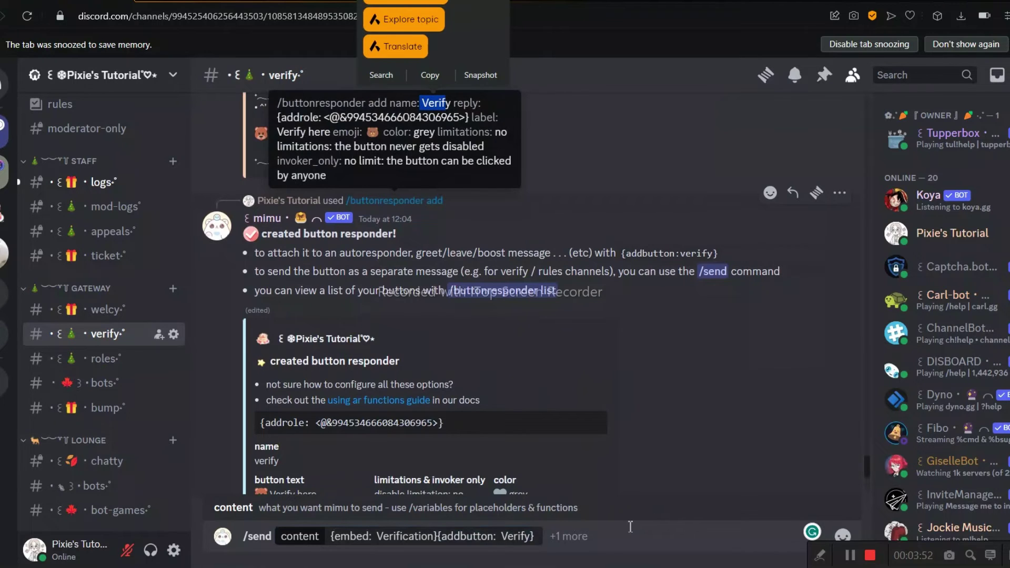
Step: Add the channel option to the /send command, choose the verify channel and send it
click(587, 536)
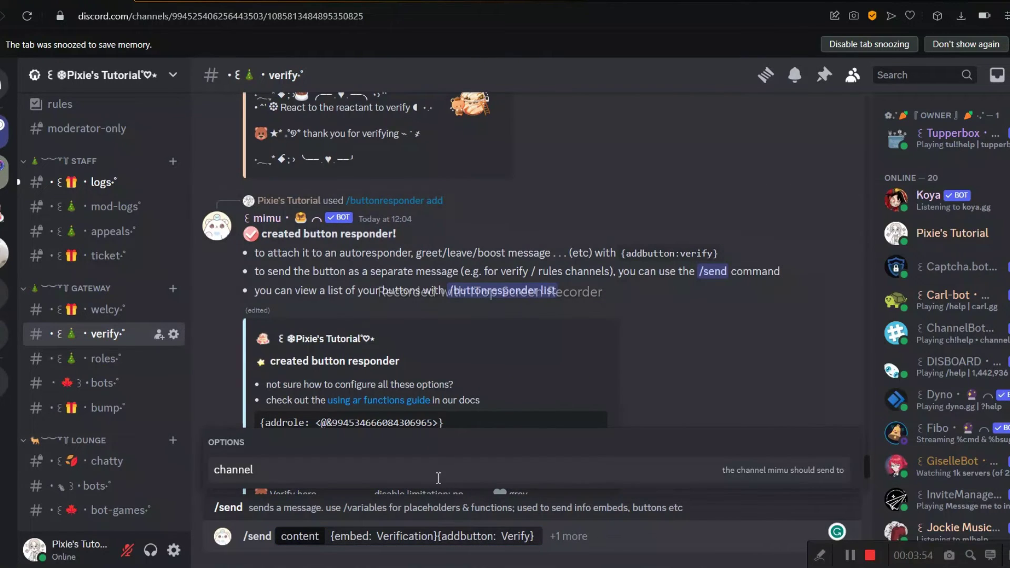
click(438, 477)
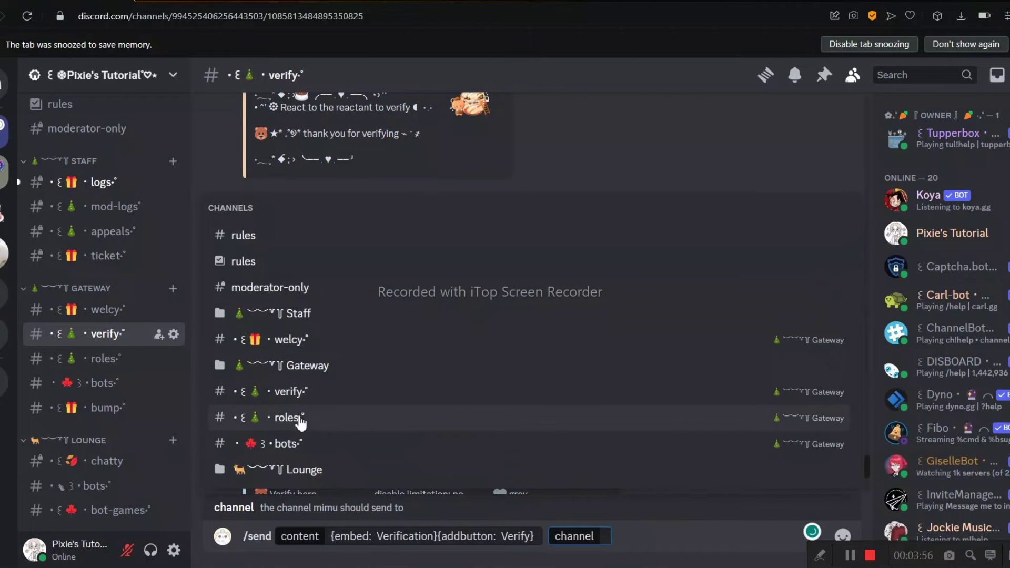
key(Return)
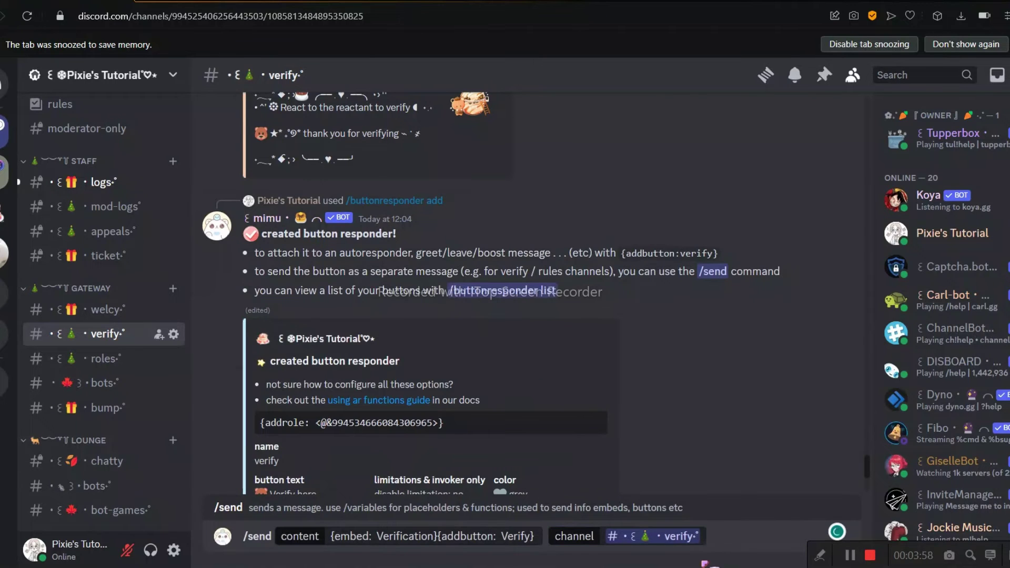
key(Return)
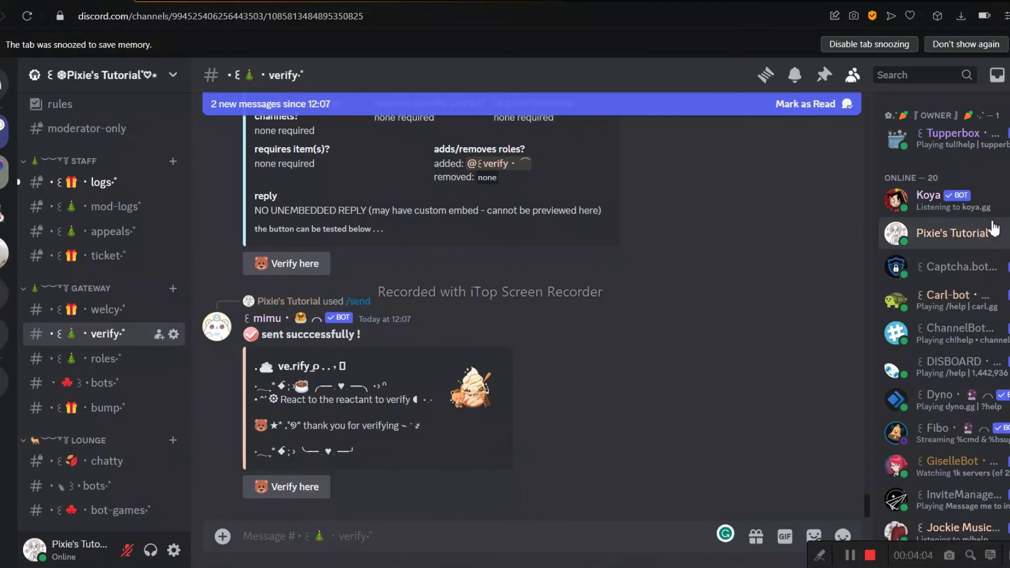
Step: Remove the verify role from your own profile and test the Verify here button under the sent embed
click(927, 243)
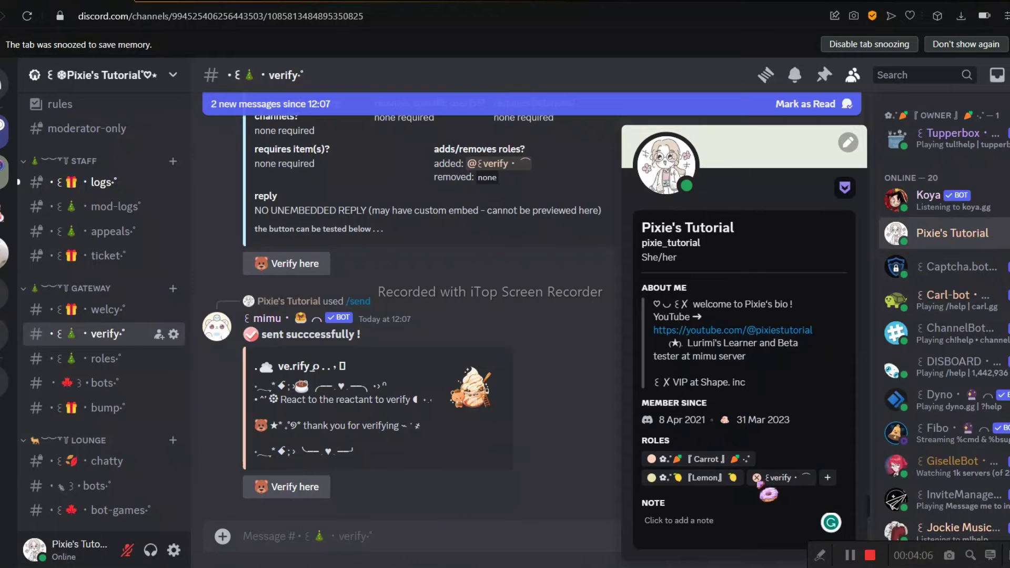
click(756, 478)
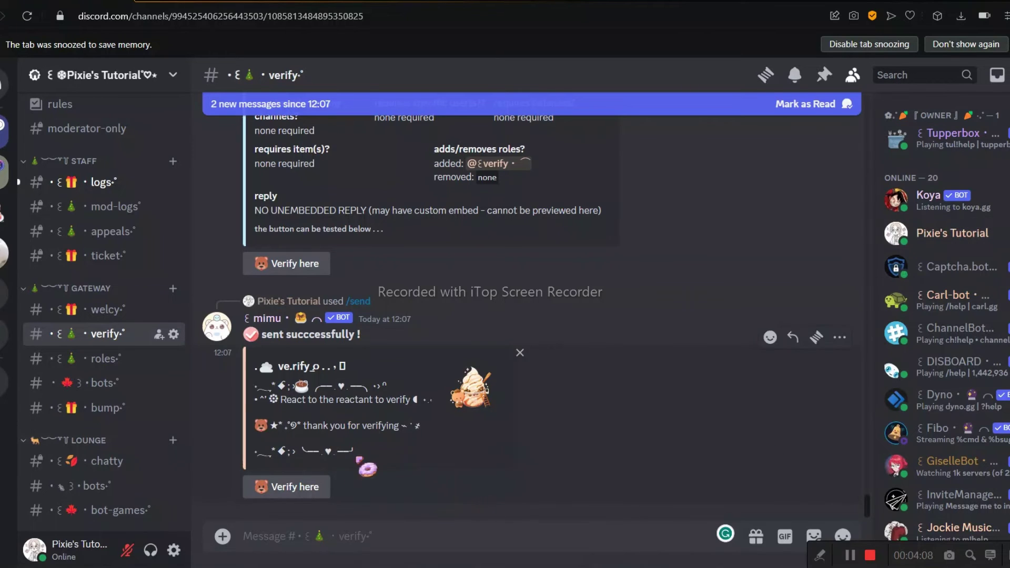
click(316, 484)
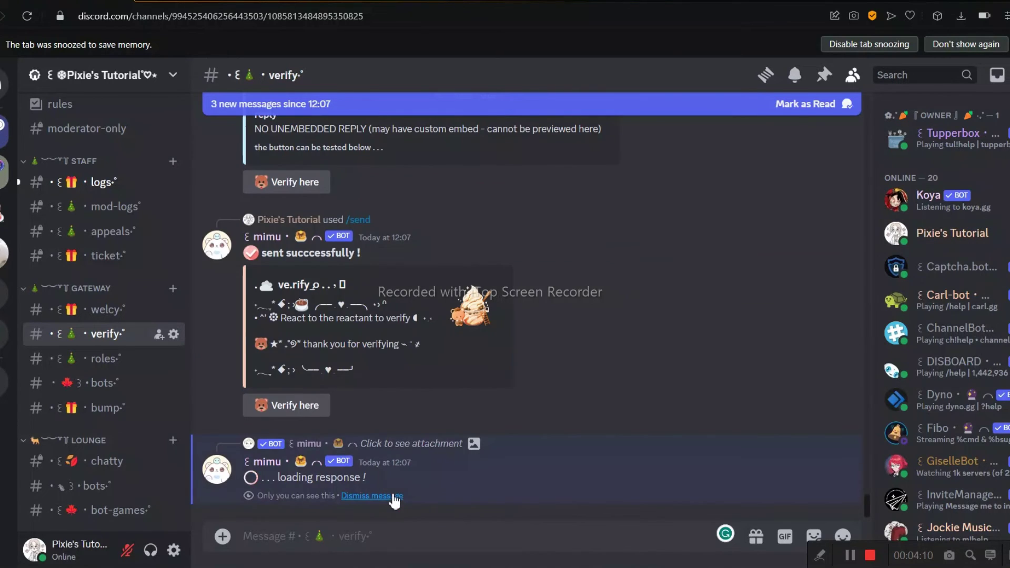
Step: Dismiss the bot's private response and check your own profile for the verify role
click(394, 496)
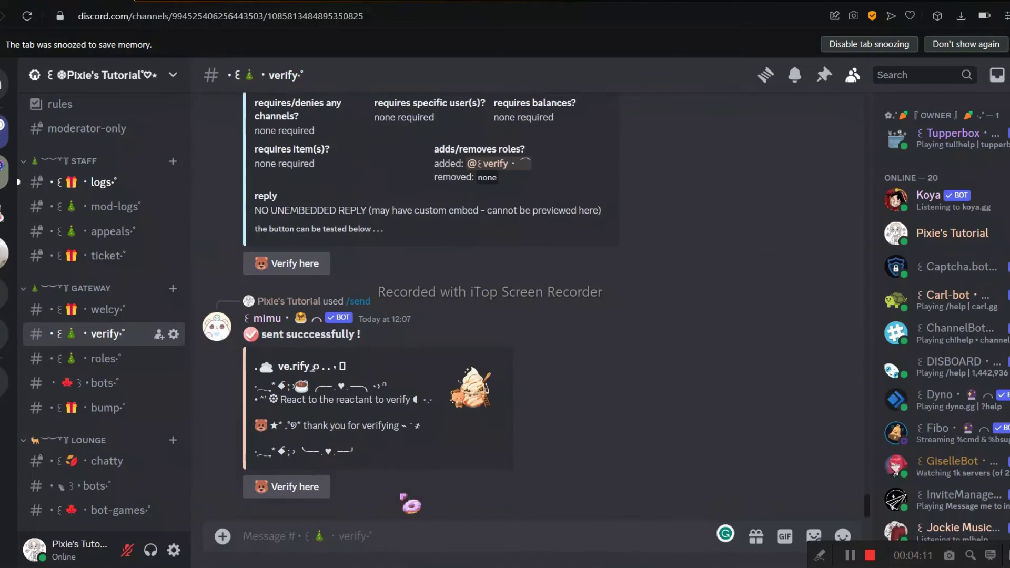
click(971, 233)
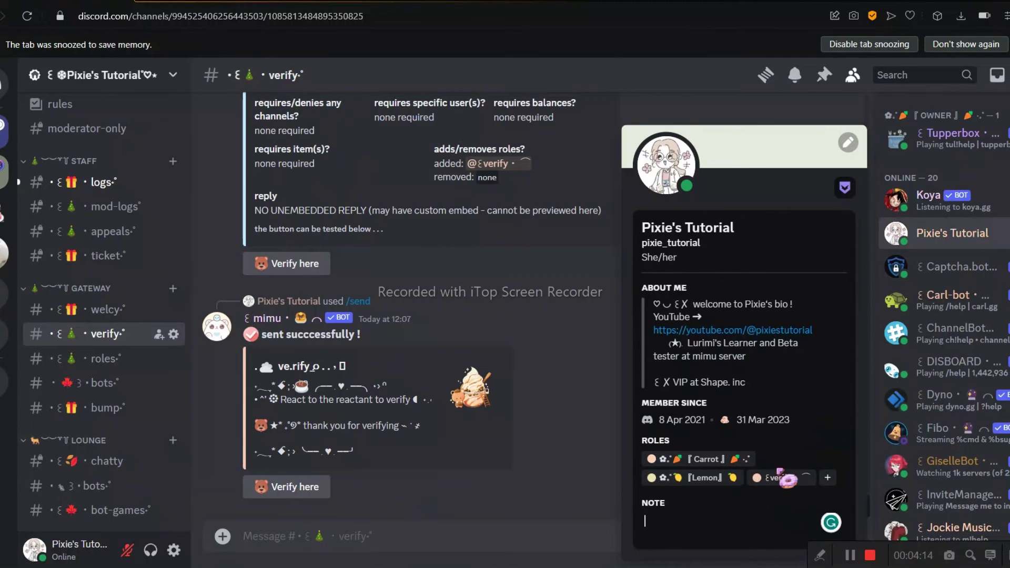
key(Escape)
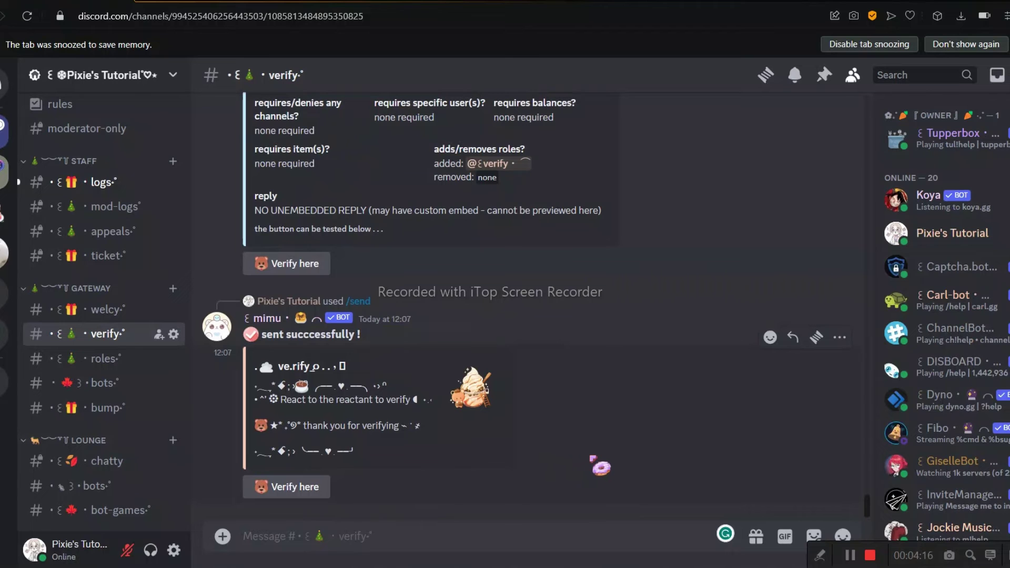
Step: Examine the sent verification embed's ice cream thumbnail at full size and its decorated text layout
click(479, 397)
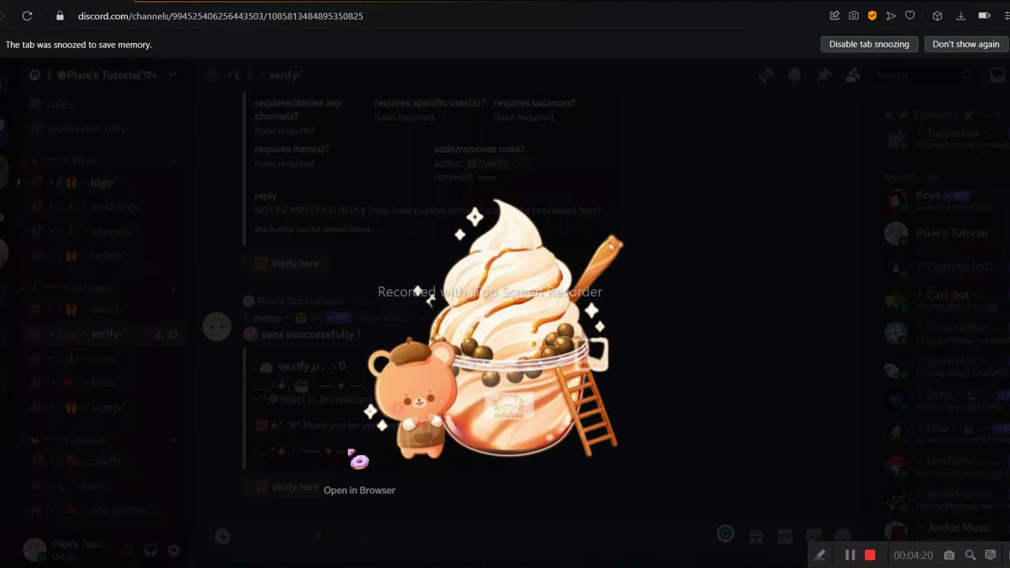
click(661, 353)
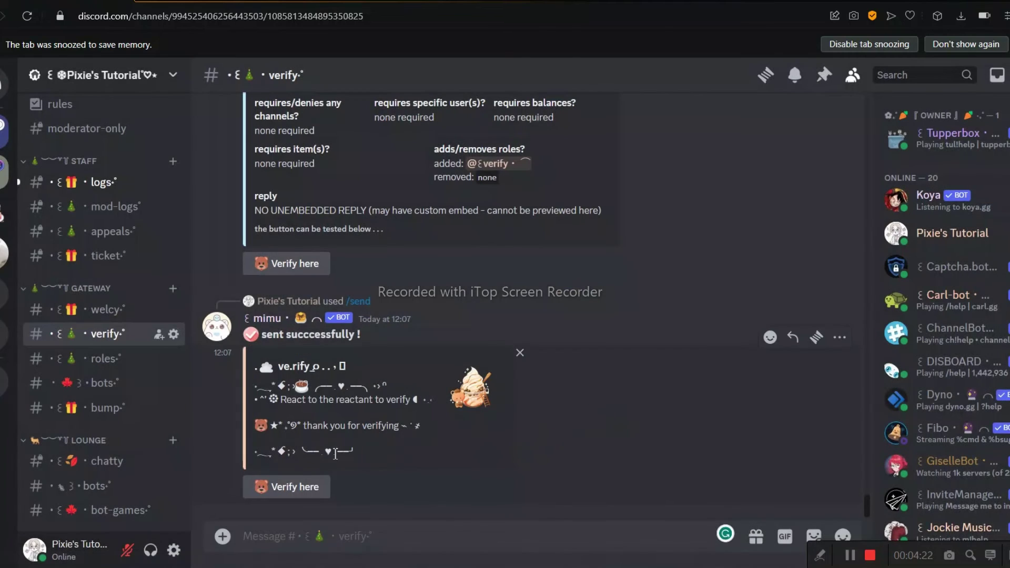
drag(361, 454, 258, 372)
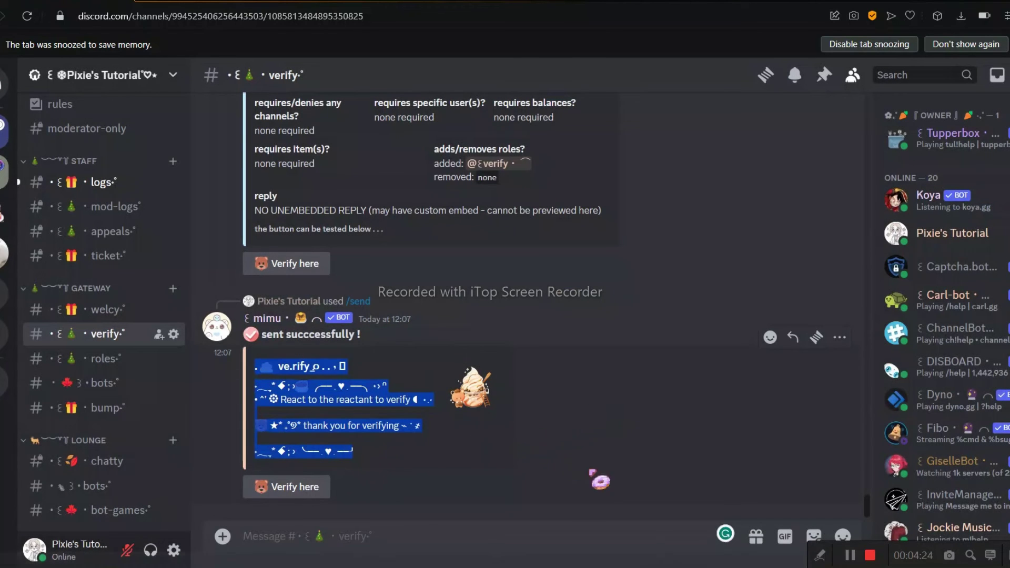
click(600, 480)
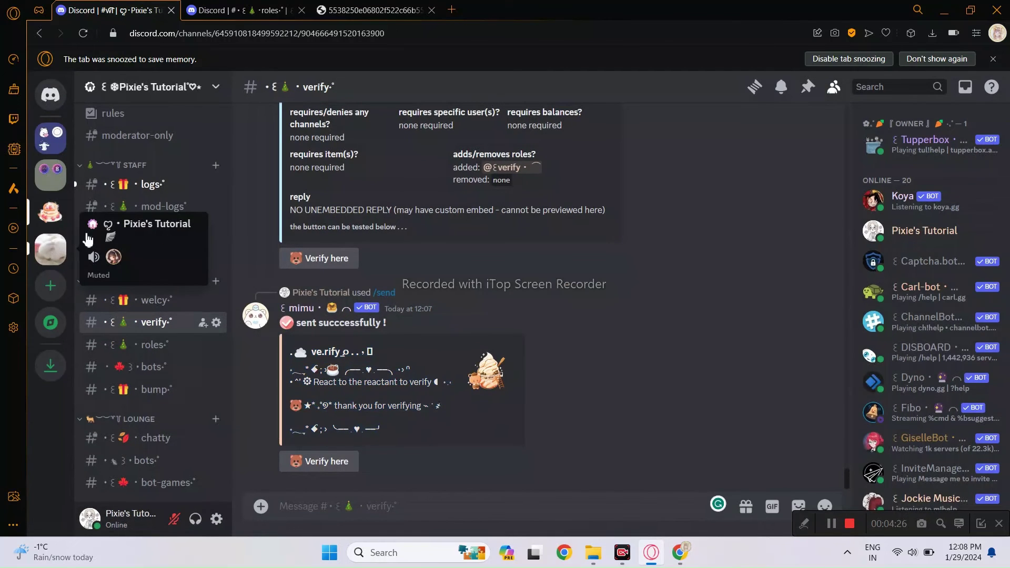
Step: Post the decorated "React to the reactant to verify" text in the community server's verify-layout channel and return to the tutorial server
click(58, 246)
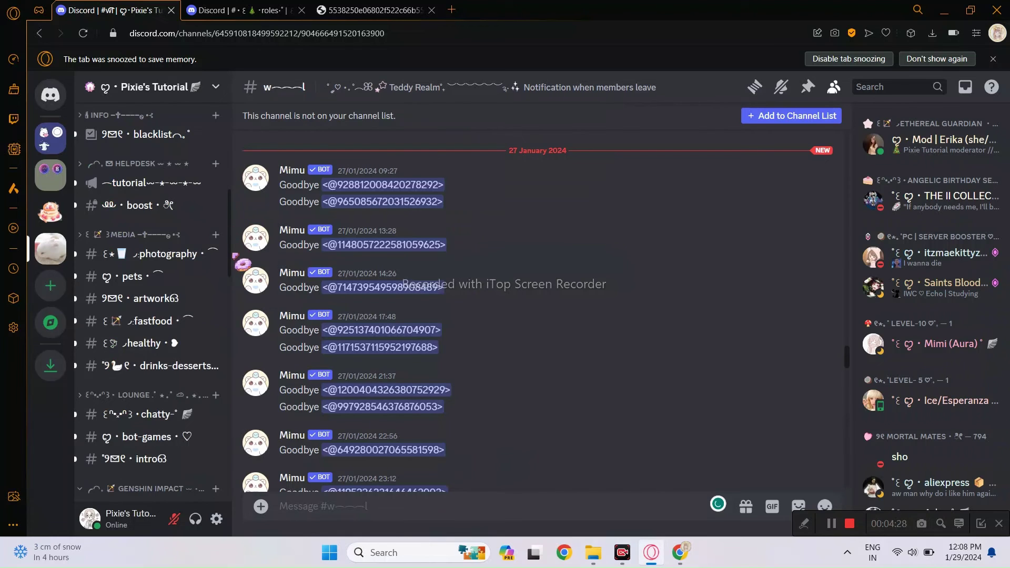
drag(241, 263, 240, 379)
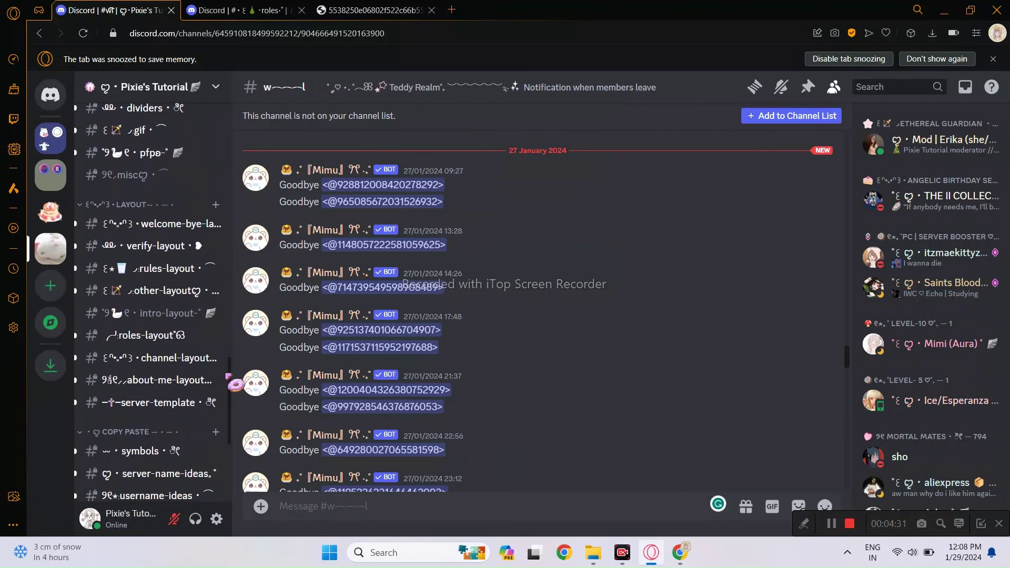
click(166, 268)
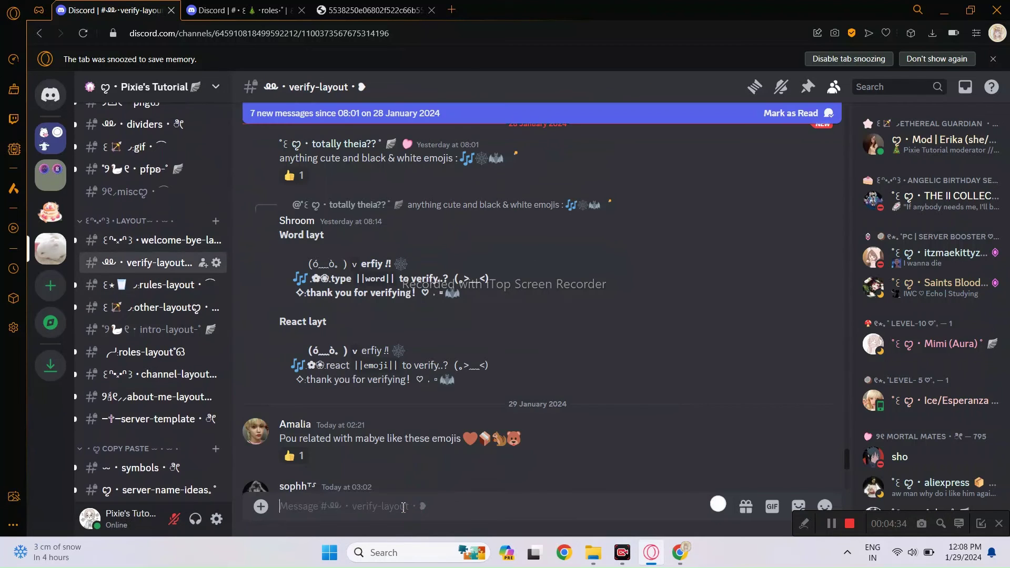
key(Return)
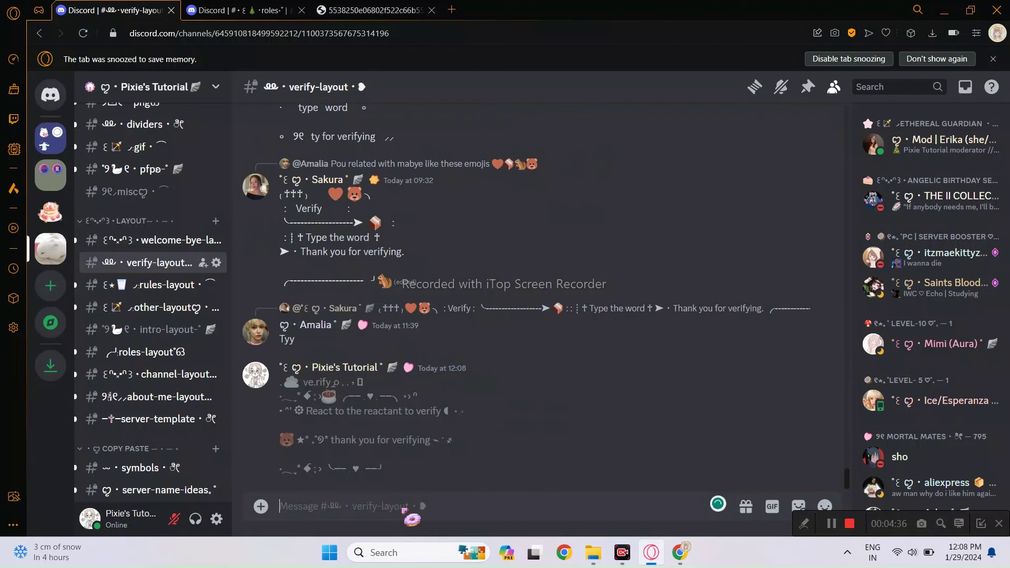
click(49, 227)
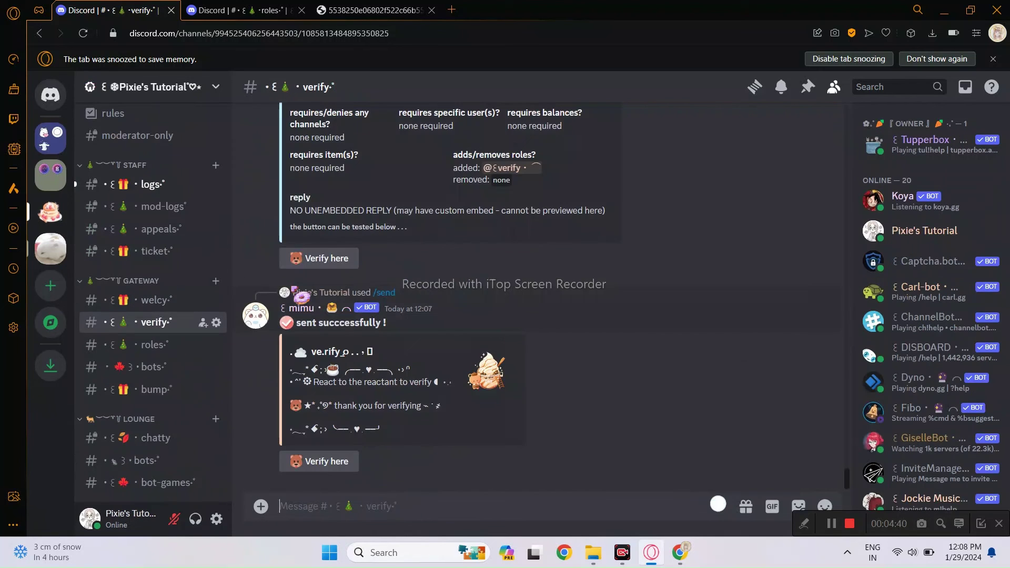
Step: Copy the image address of the bear and ice cream PNG and post it in the community server's png channel
click(383, 12)
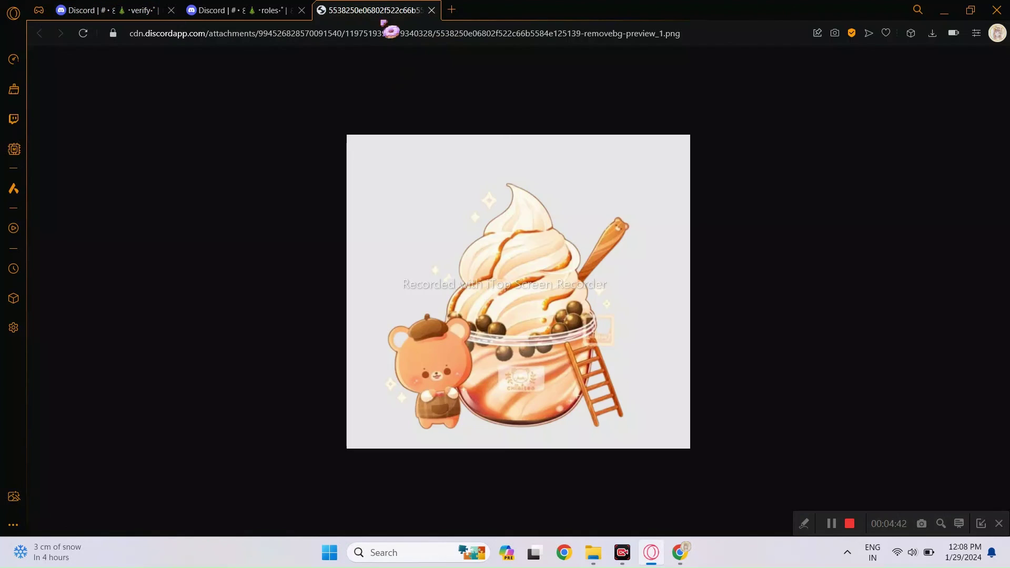
right_click(441, 241)
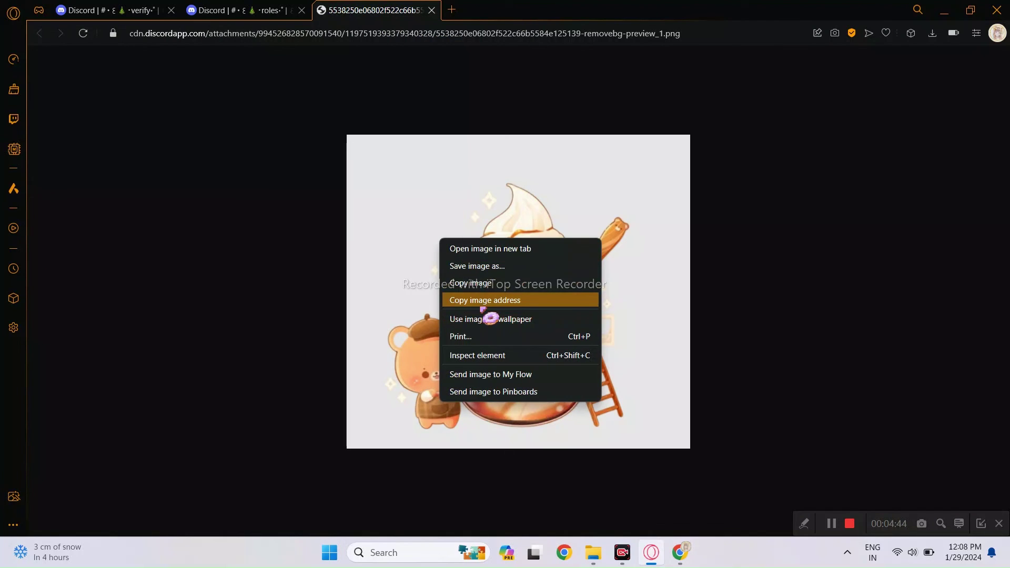
click(489, 318)
click(110, 10)
click(445, 510)
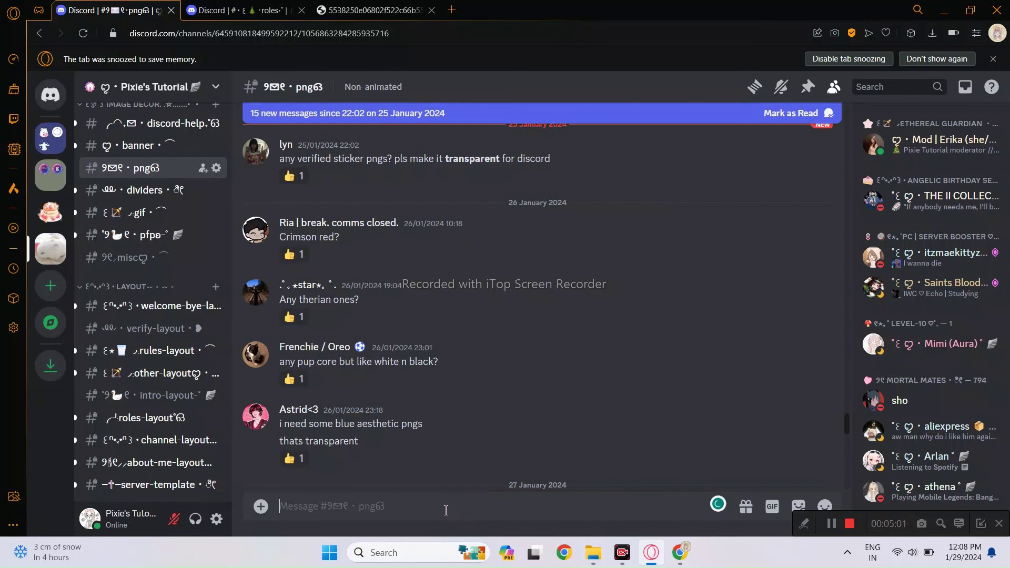
key(ctrl+v)
key(Return)
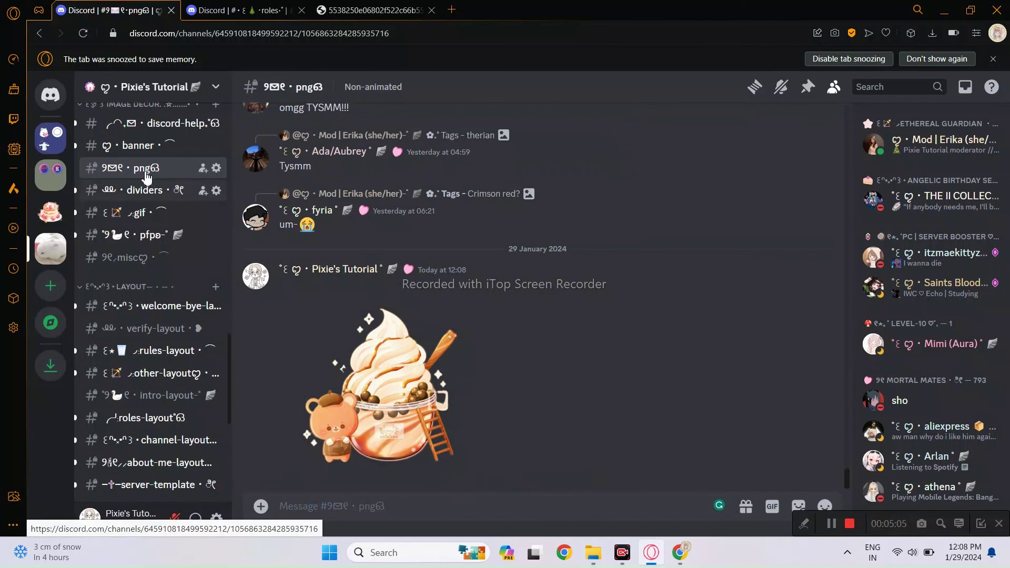
Step: Look through the upper part of the community server's channel list and return to the tutorial server's verify channel
scroll(153, 178, up, 8)
scroll(157, 209, up, 10)
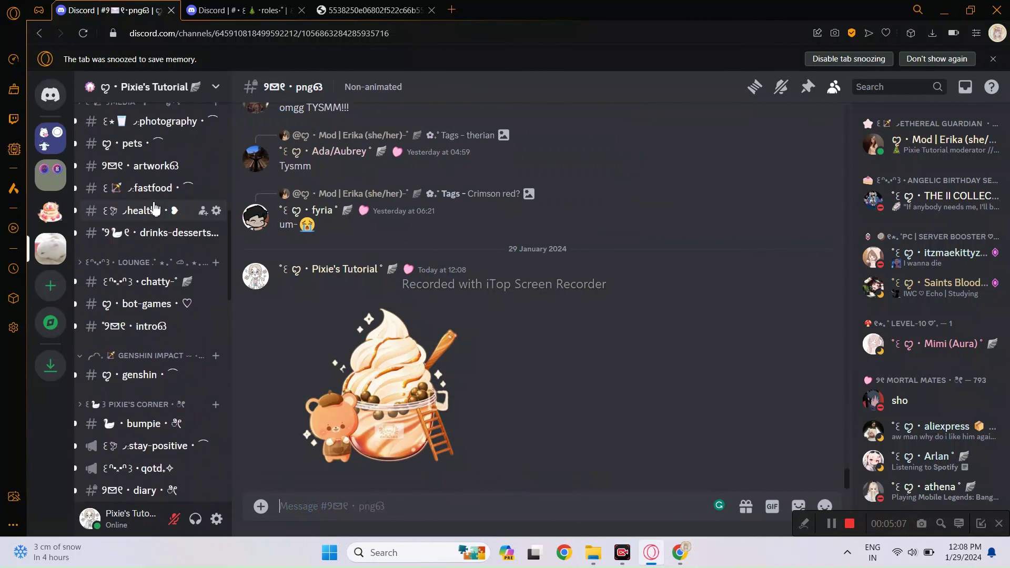
scroll(155, 205, up, 2)
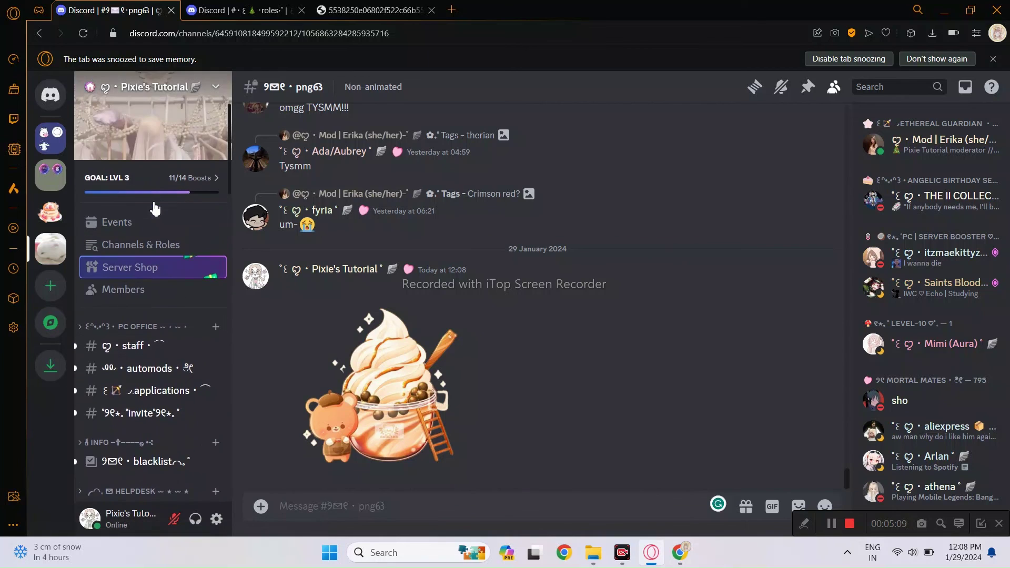
click(50, 212)
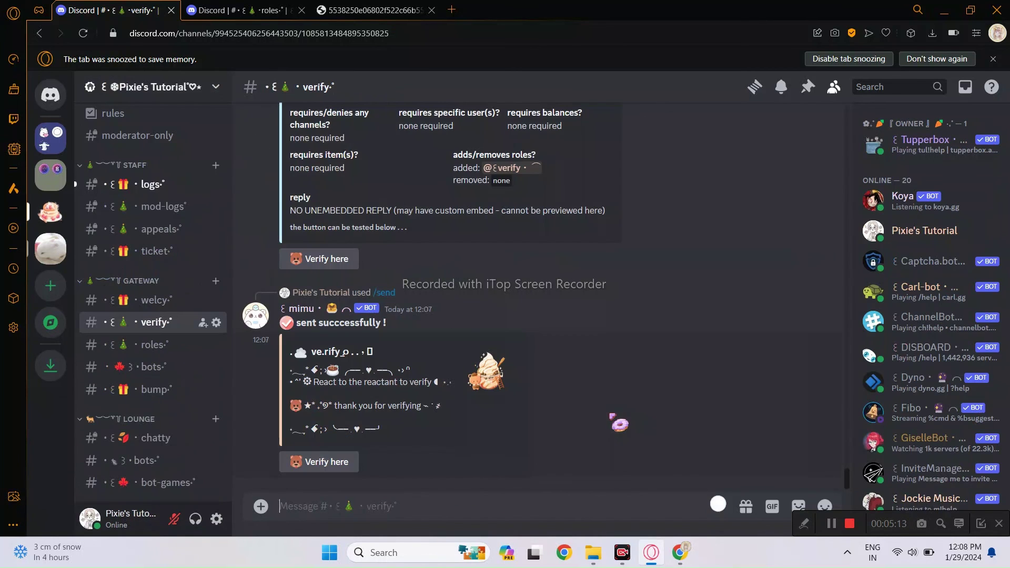